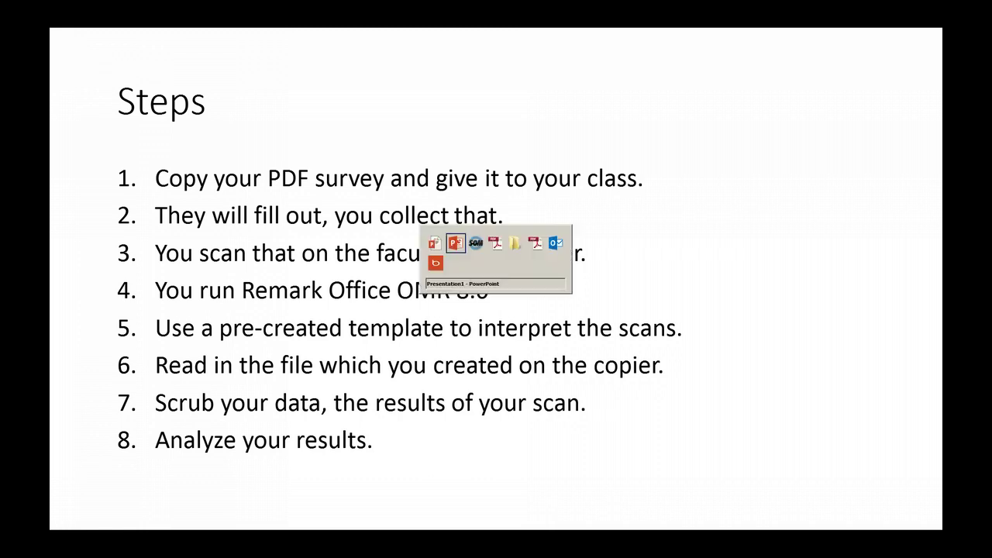
key("alt+Tab")
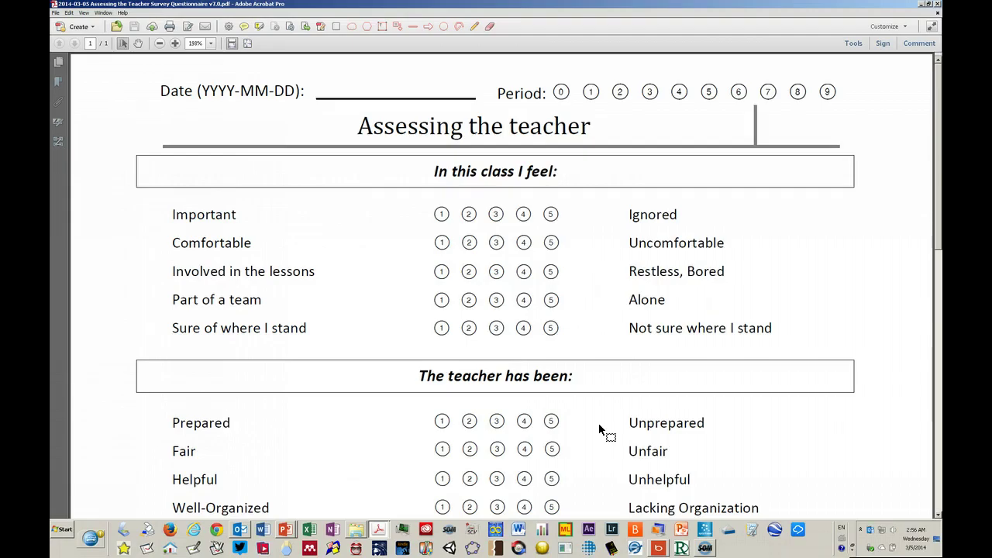
- Scroll down the blank 'Assessing the teacher' survey to its Comments box
scroll(599, 428, "down", 1)
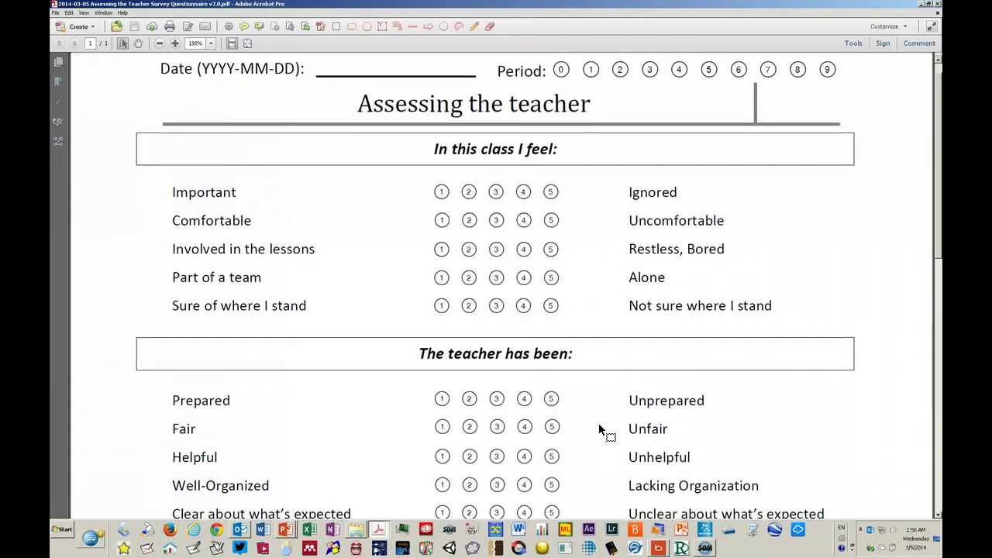
scroll(599, 429, "down", 1)
scroll(600, 429, "down", 2)
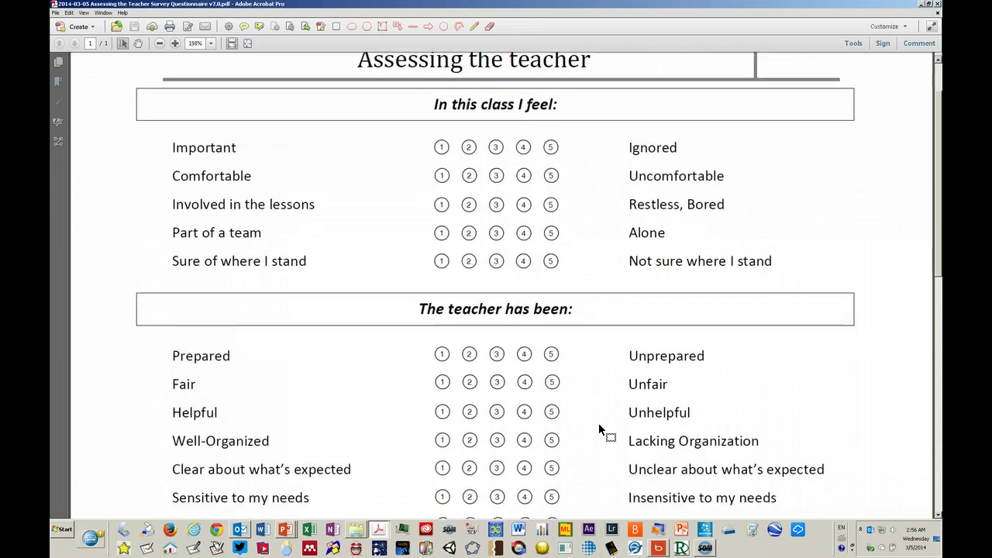
scroll(599, 429, "down", 2)
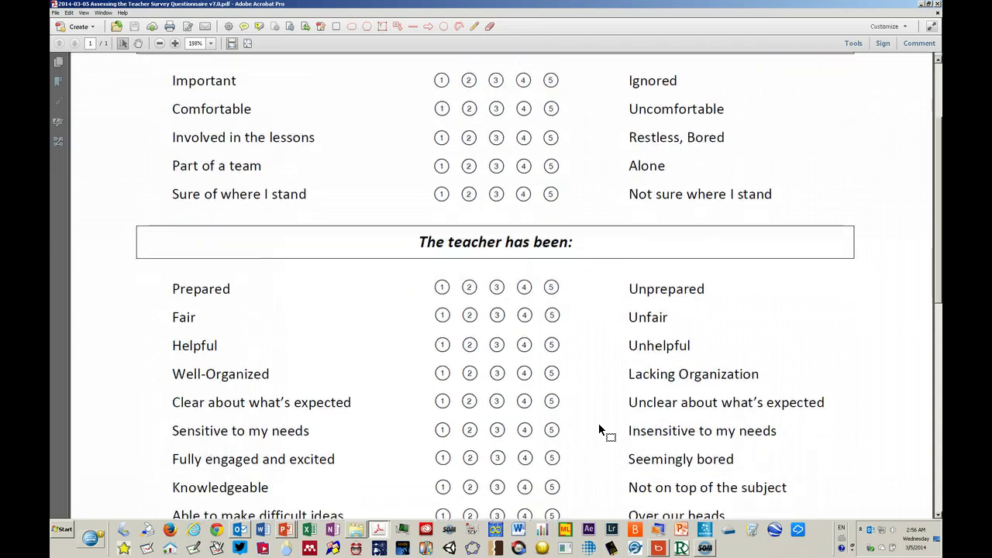
scroll(599, 428, "down", 2)
scroll(599, 428, "down", 2)
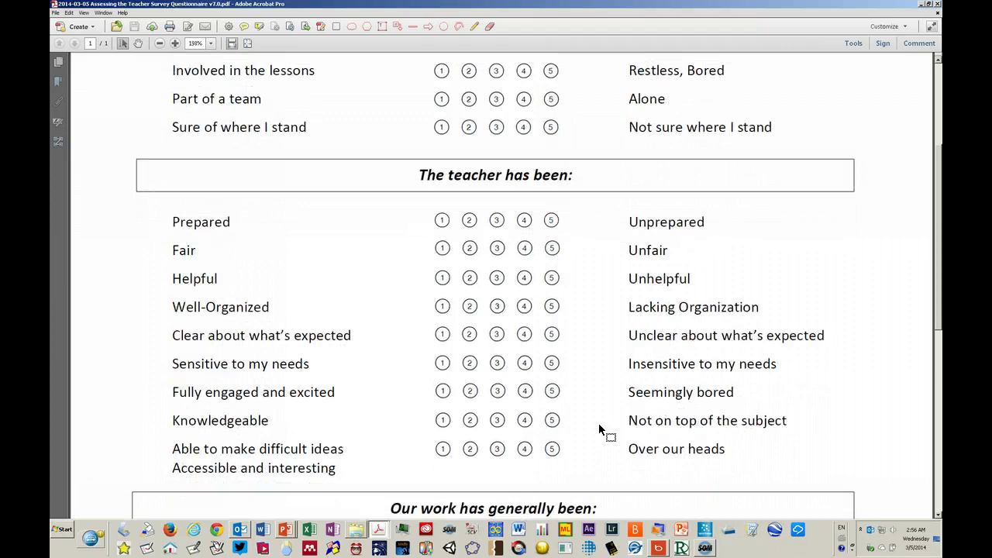
scroll(599, 425, "down", 4)
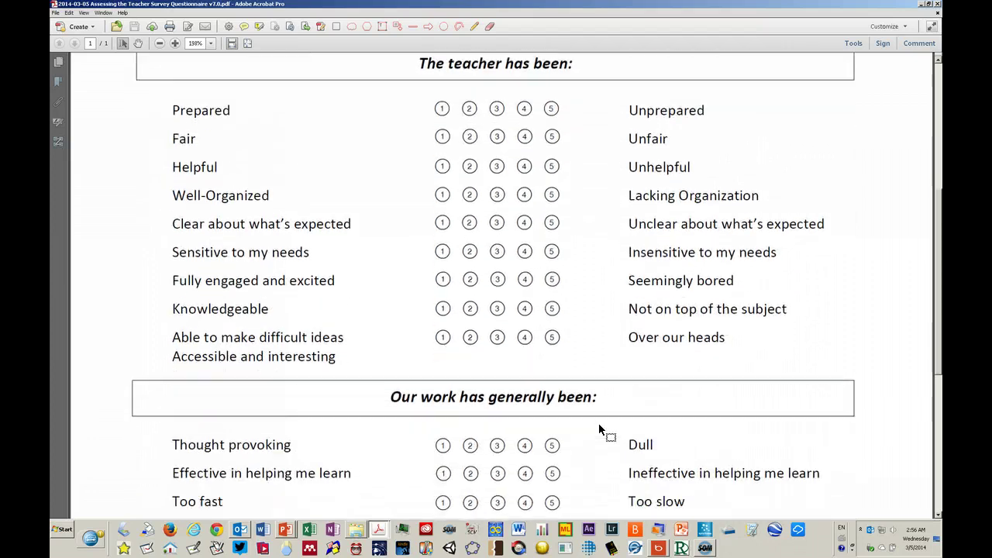
scroll(599, 428, "down", 3)
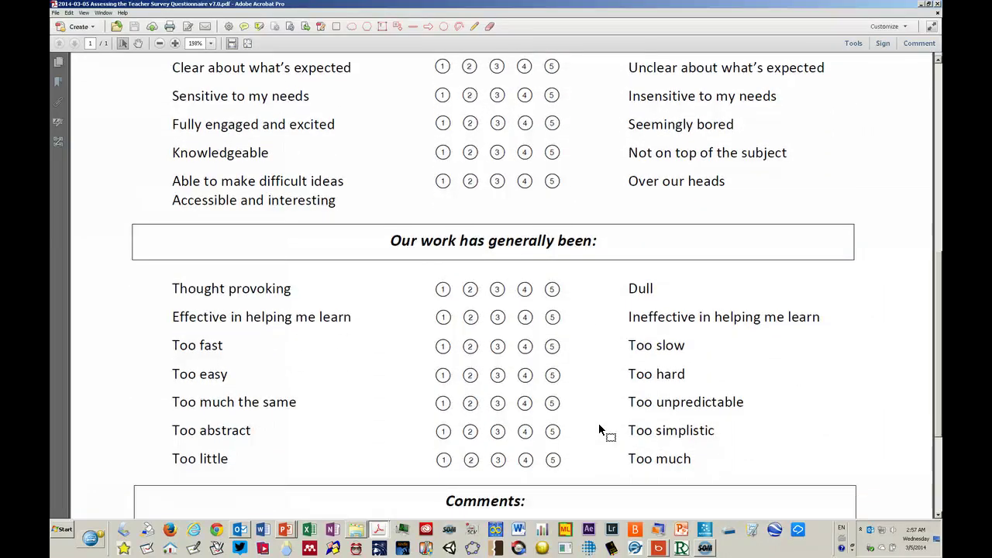
scroll(599, 429, "down", 2)
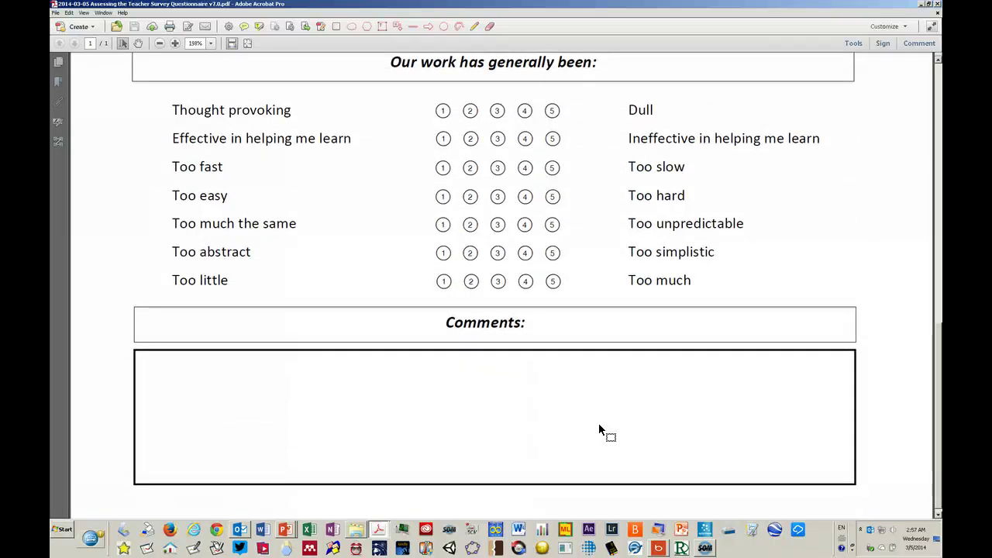
- Scroll back to the top of the survey and return to the PowerPoint slideshow
scroll(599, 428, "up", 15)
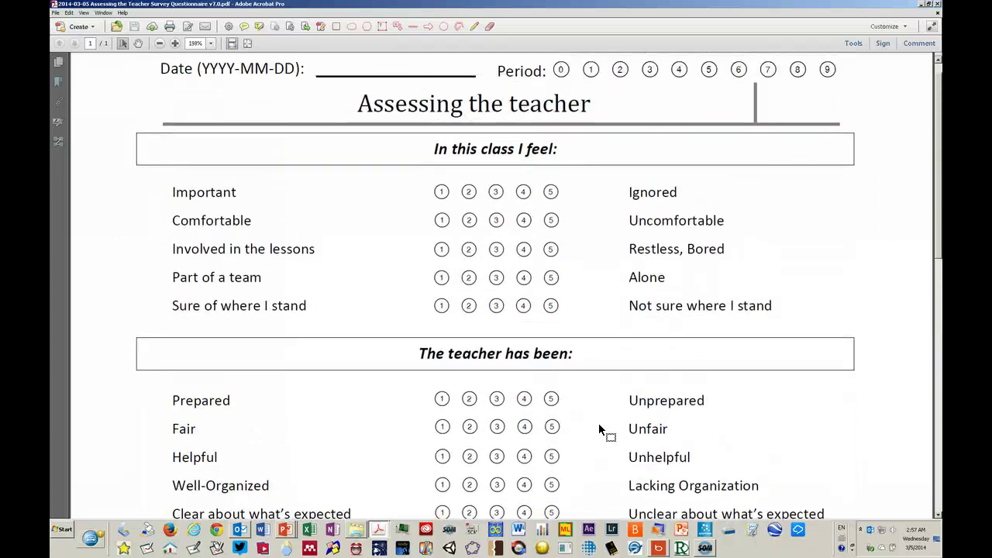
scroll(600, 429, "up", 1)
key("alt+Tab")
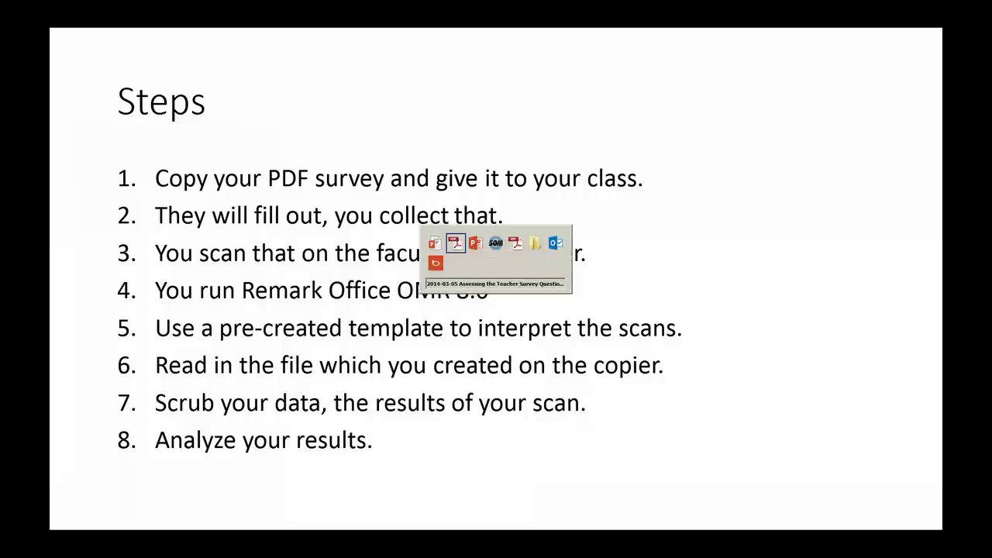
- Page through the five filled-in surveys in the Test Scan PDF to the last page
key("alt+Tab")
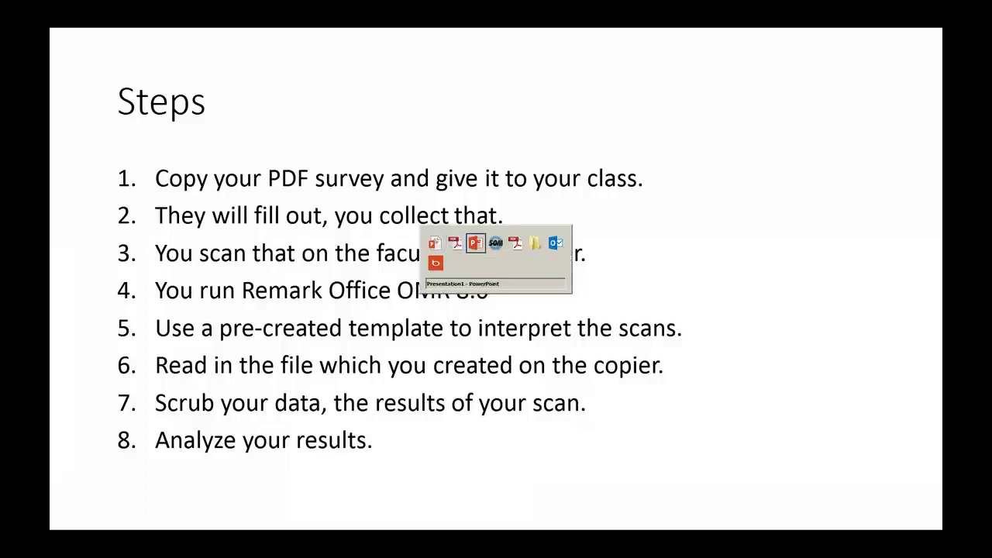
key("alt+Tab")
key("alt+Tab")
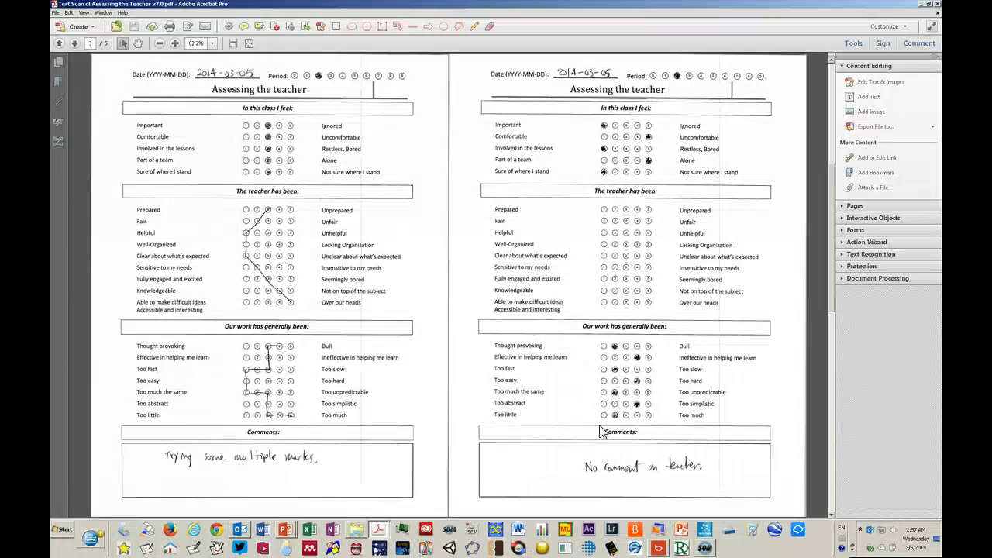
scroll(602, 428, "up", 2)
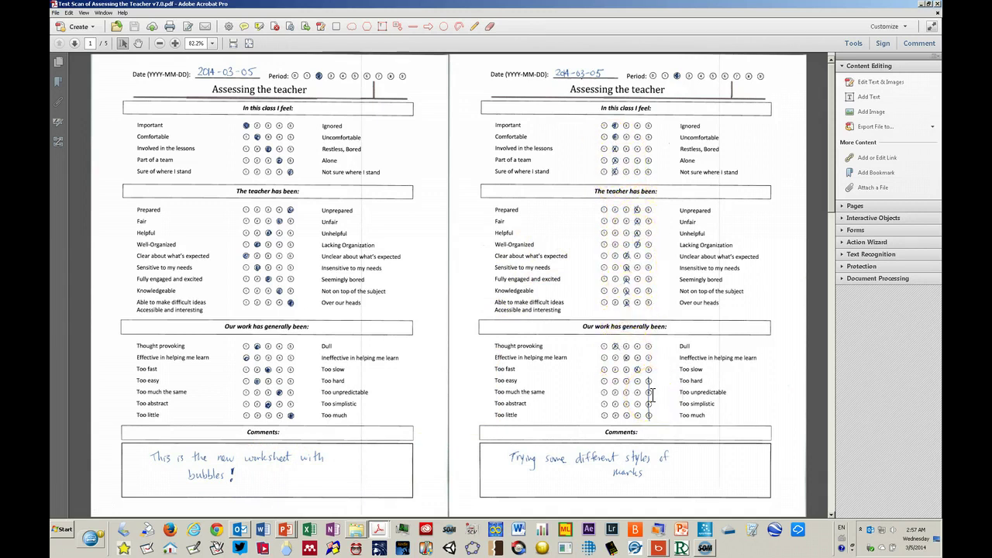
scroll(651, 395, "down", 1)
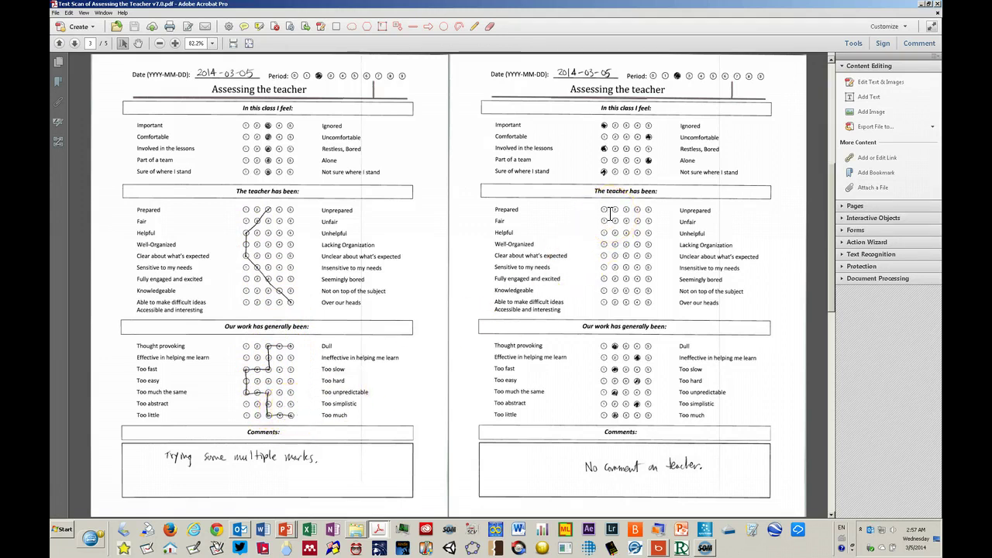
key("Page_Down")
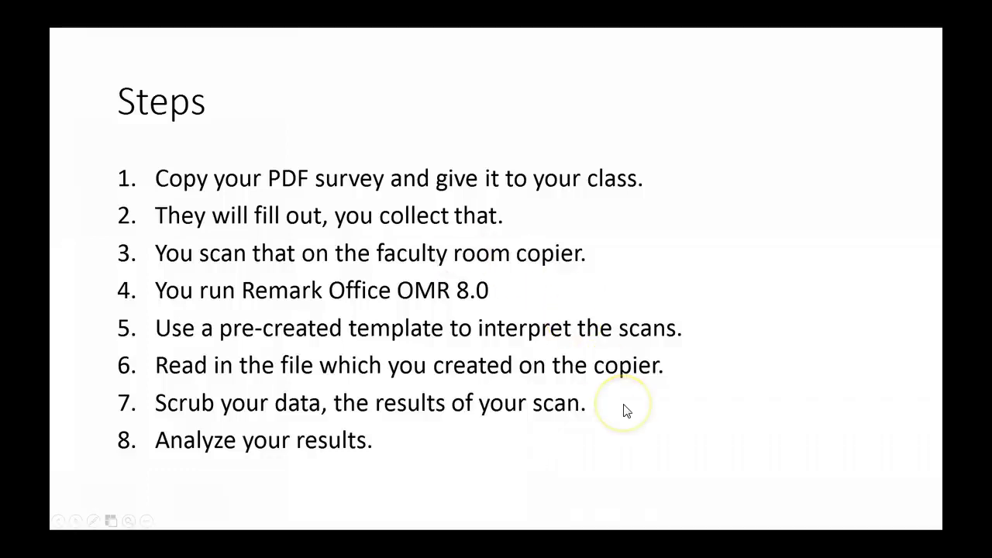
- Launch Remark Office OMR from the Start menu and close the Demo Resources window
key("super")
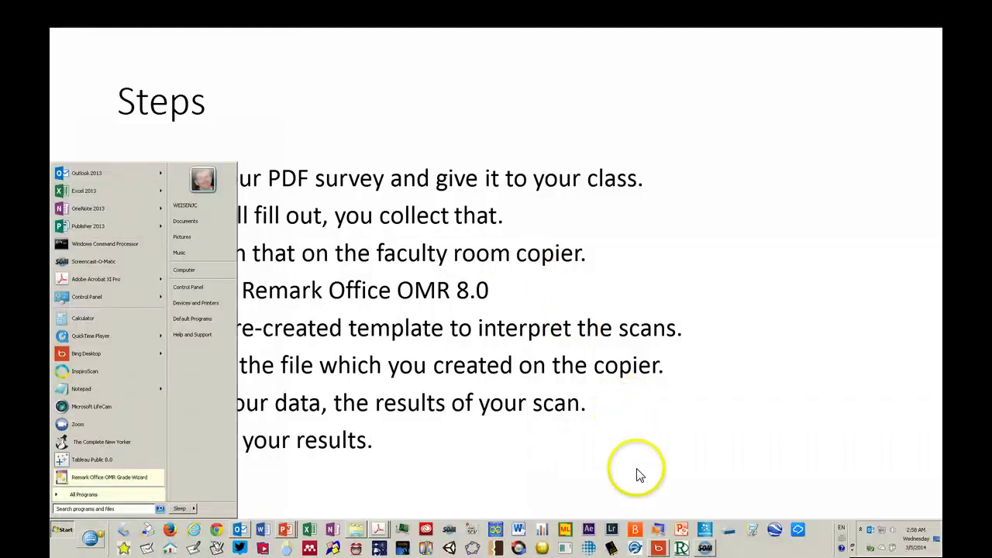
left_click(681, 548)
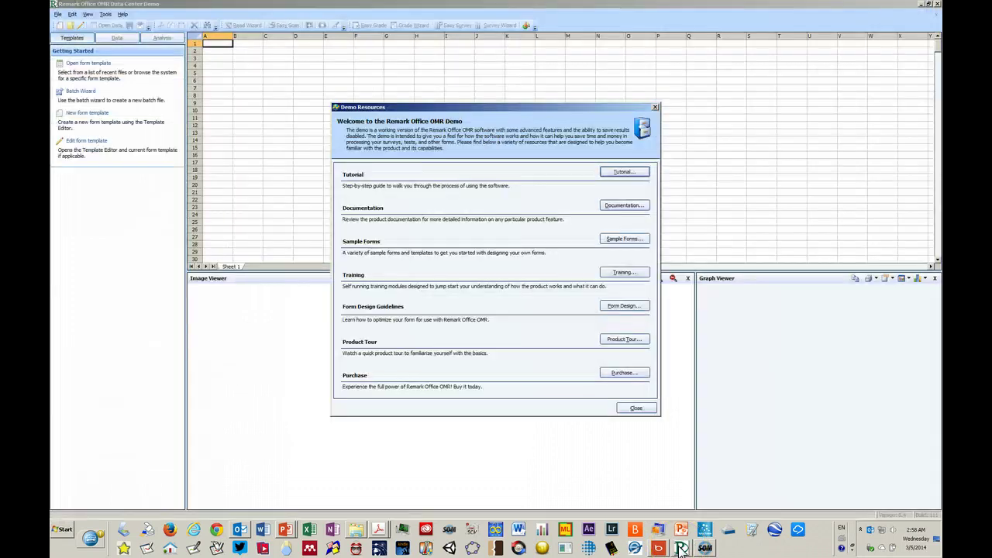
left_click(638, 412)
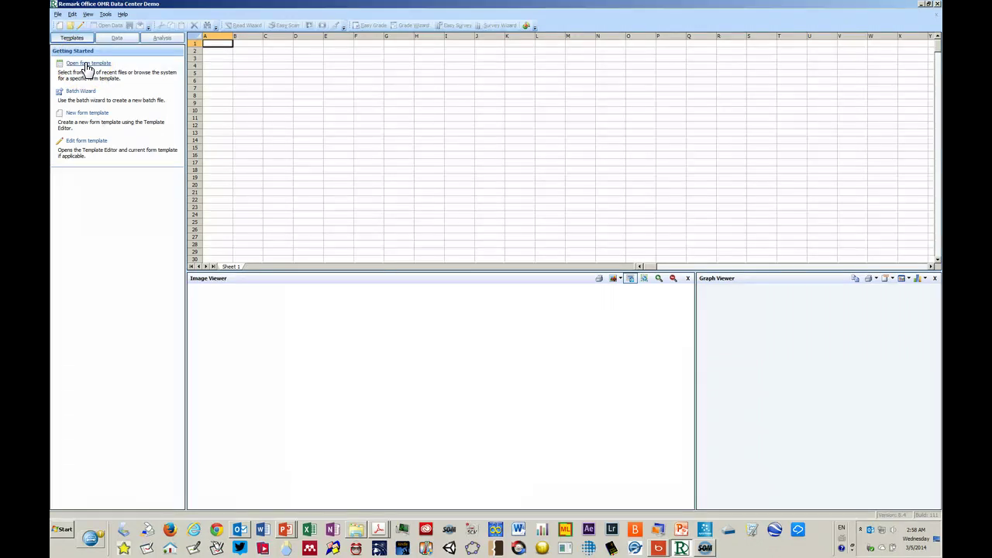
- Open the recent Assessing the Teacher v7.0 form template and start the Read Wizard
left_click(87, 65)
left_click(78, 67)
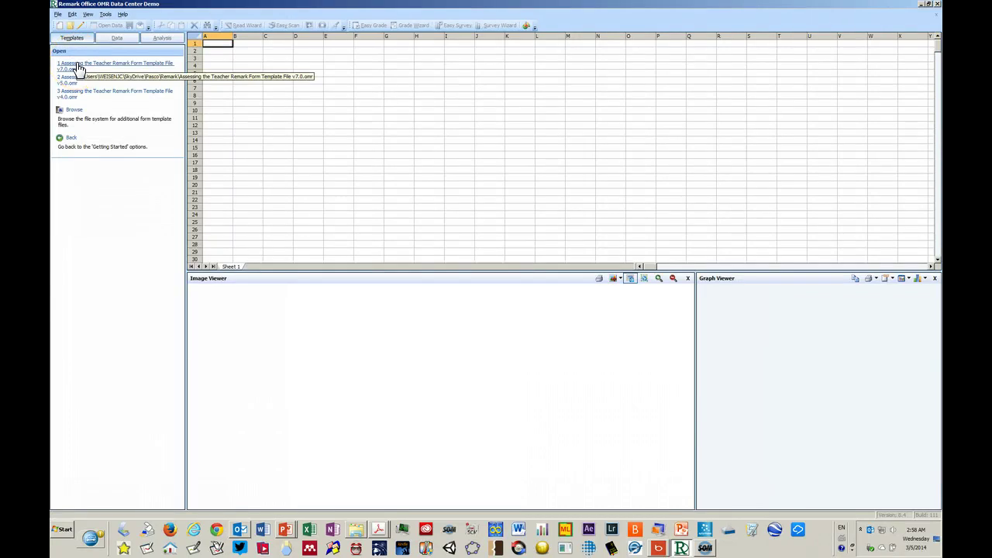
left_click(78, 67)
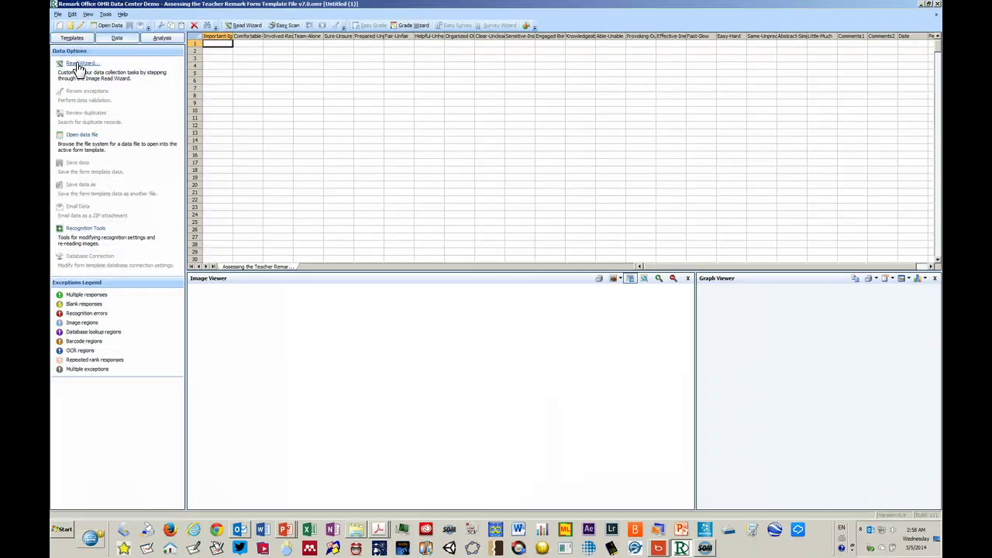
left_click(78, 67)
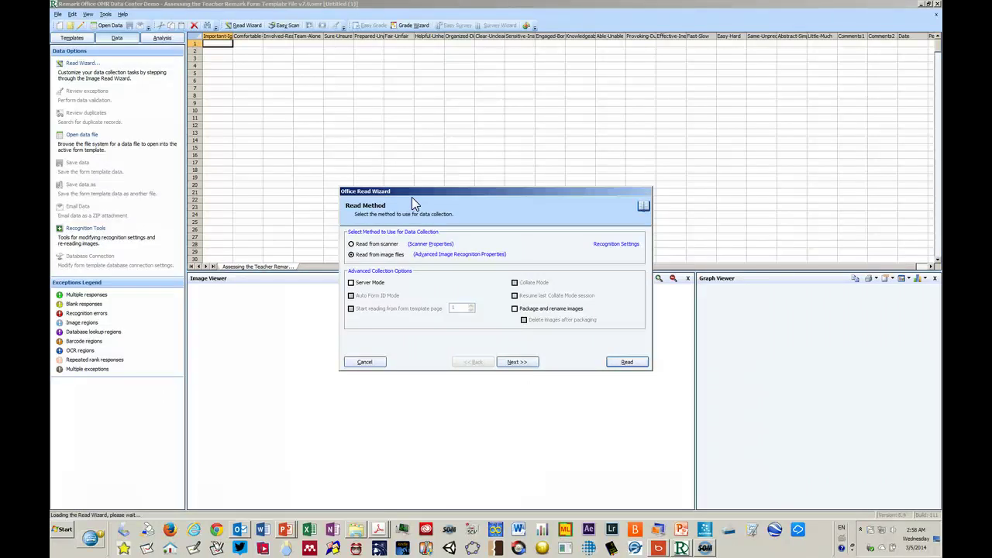
- Advance to Image Selection and switch the file list to Details view
left_click(421, 206)
left_click(517, 363)
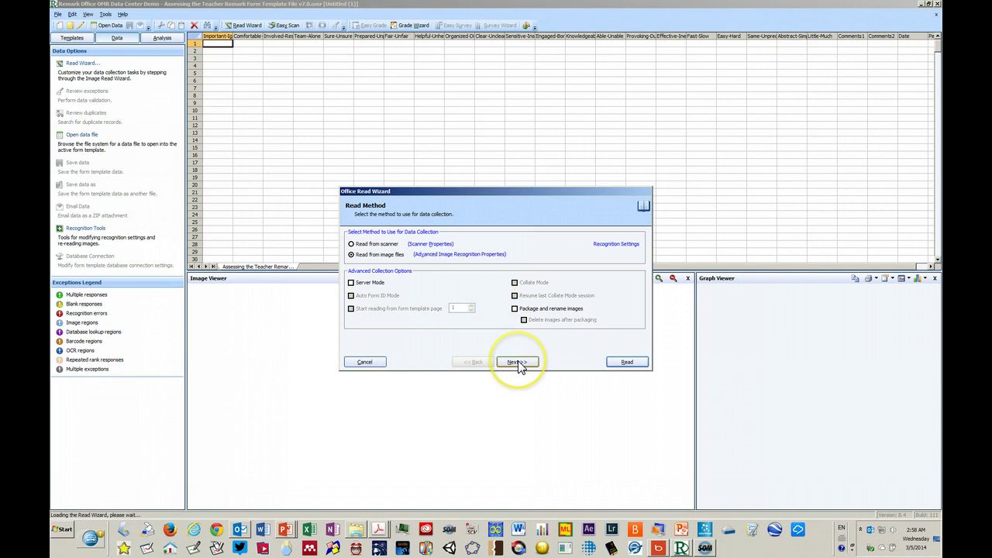
left_click(517, 362)
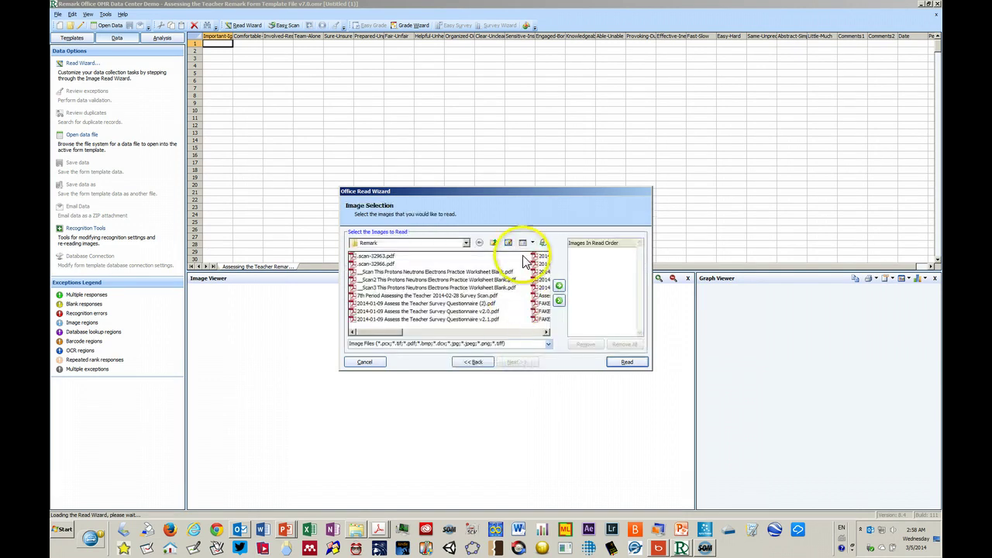
left_click(522, 243)
left_click(522, 244)
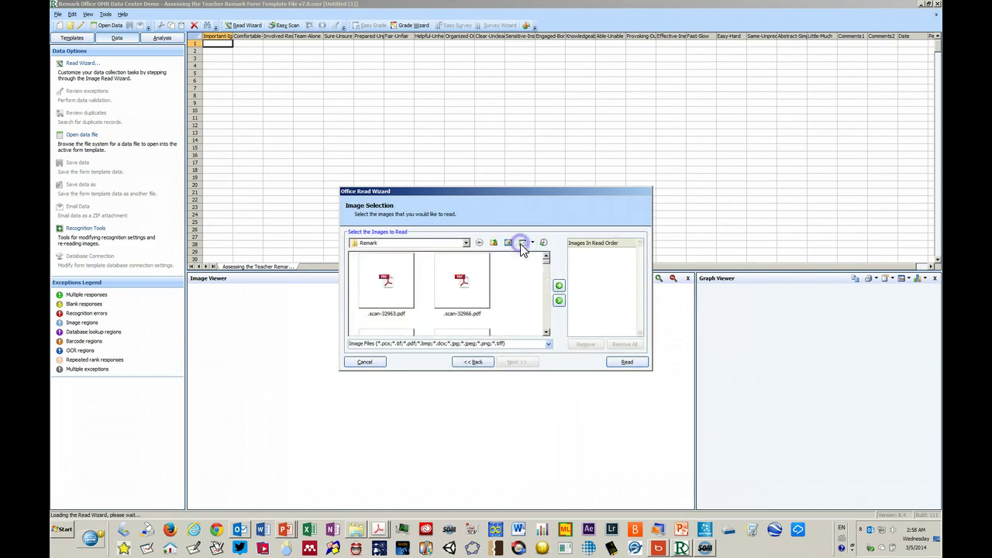
left_click(522, 244)
left_click(522, 243)
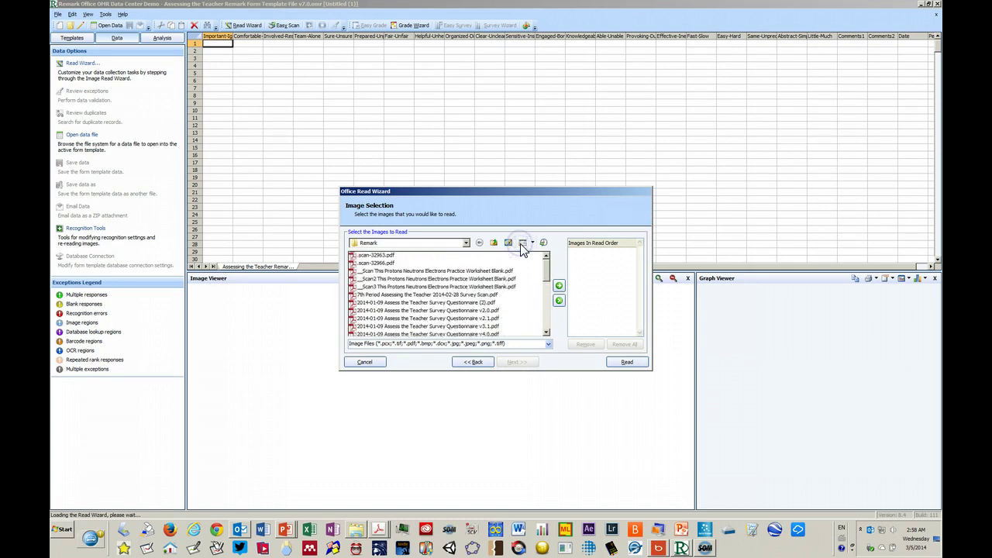
left_click(522, 243)
left_click(521, 243)
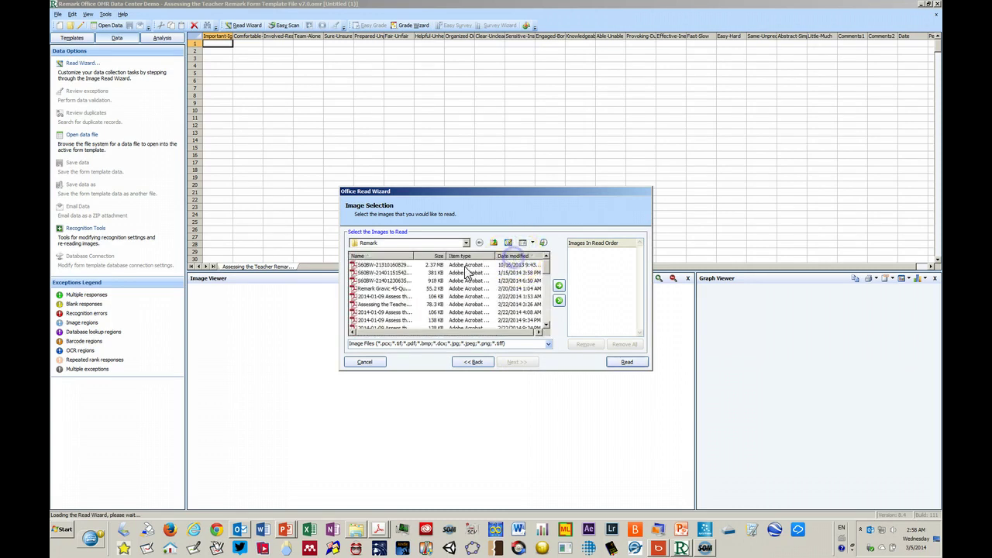
- Sort files by Date modified, newest first, and add the Test Scan PDF to the read
left_click(518, 258)
left_click(517, 257)
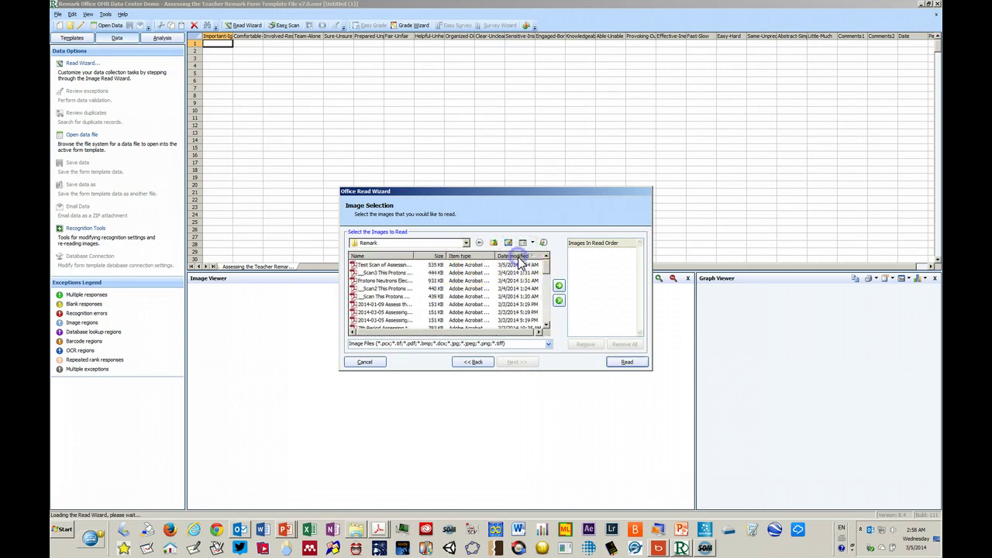
double_click(408, 266)
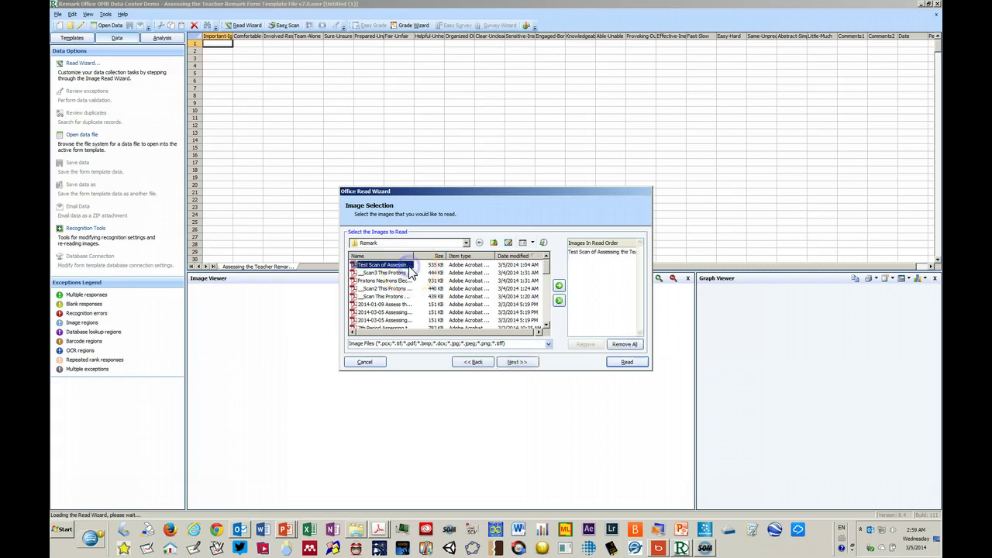
left_click(505, 362)
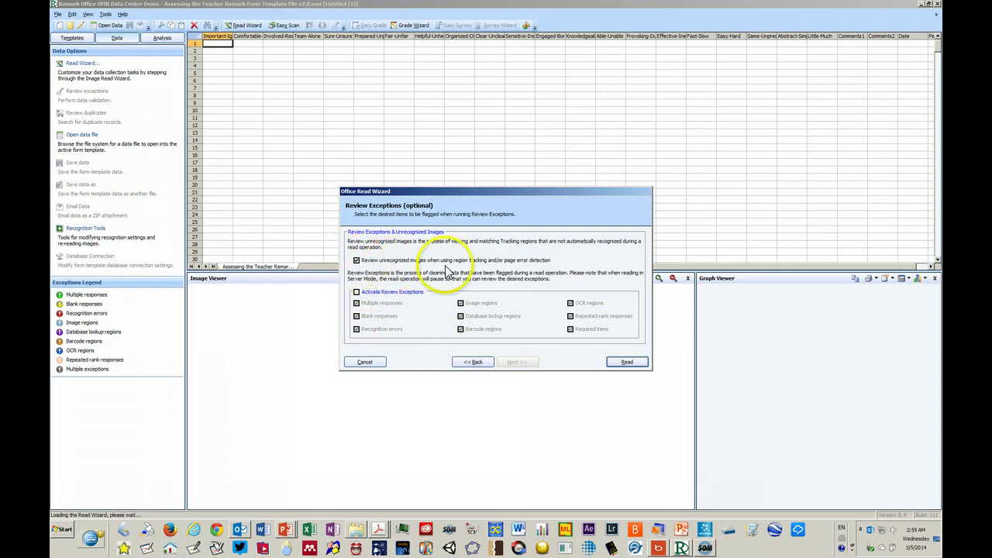
- Read the Test Scan surveys into the grid and display record 1's scanned form
left_click(616, 366)
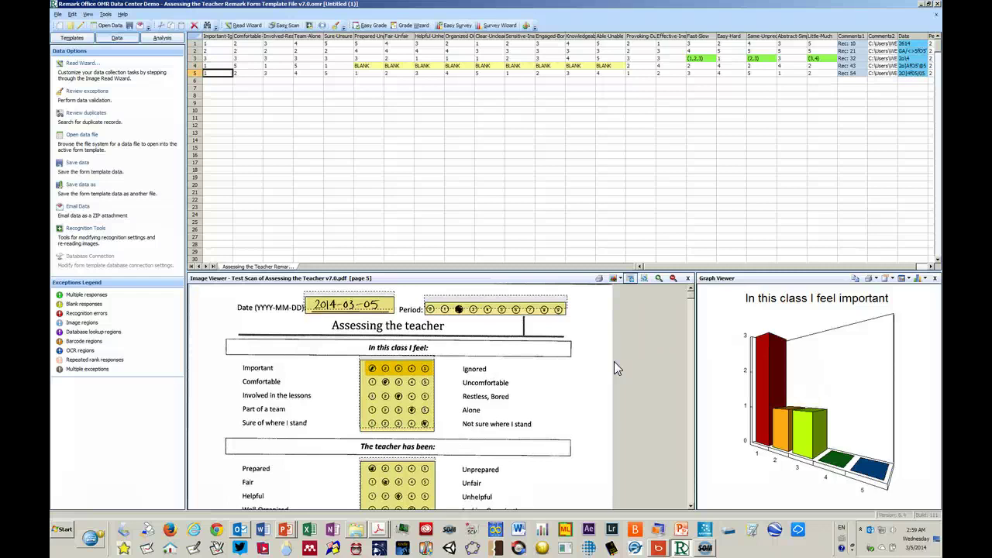
left_click(713, 391)
left_click(718, 383)
left_click(223, 44)
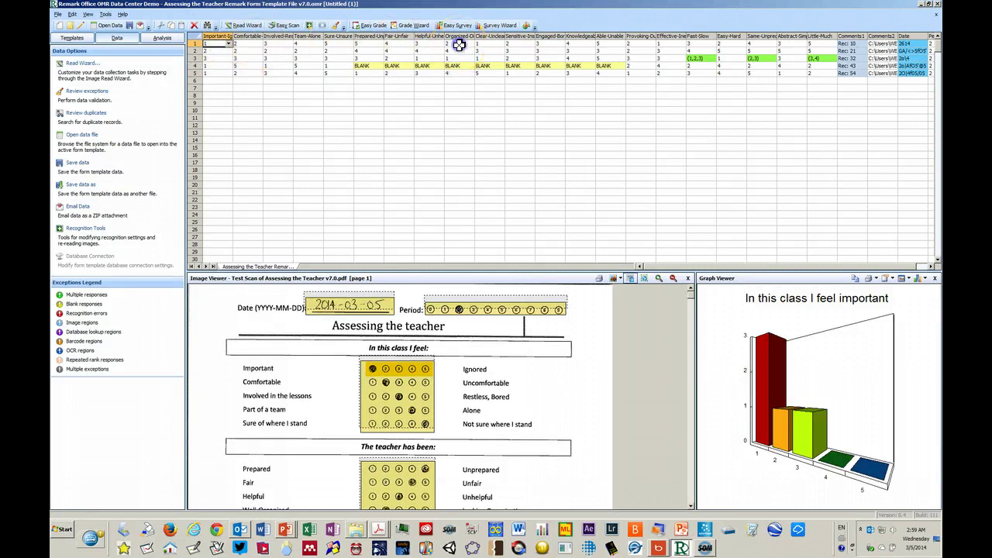
left_click(459, 44)
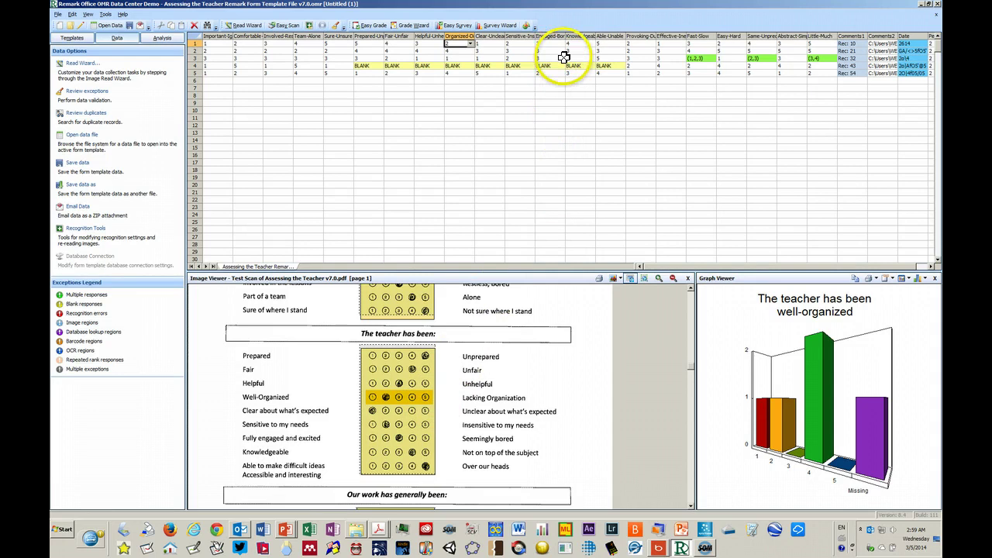
- Compare the Comments1 and Comments2 entries for records 1–5 against their scans
left_click(854, 43)
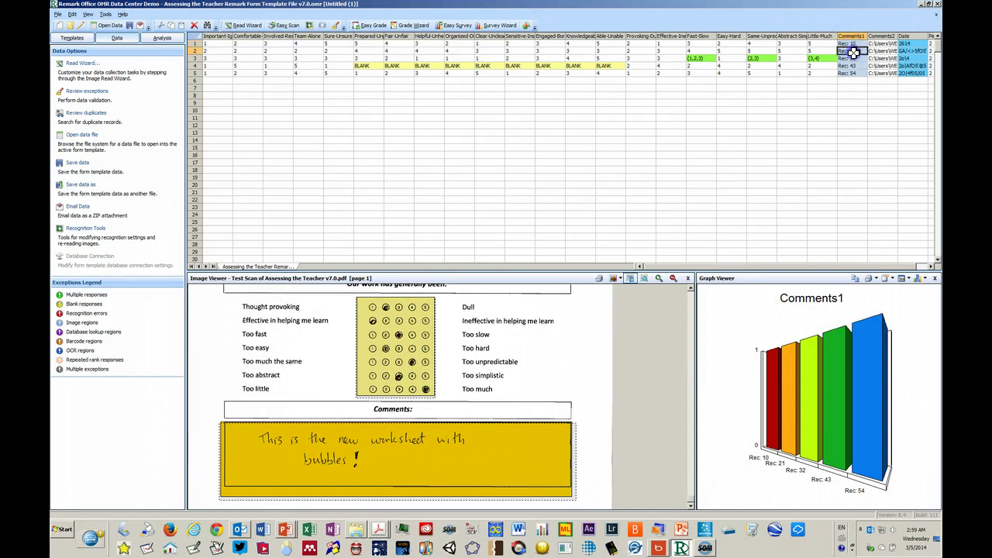
left_click(853, 51)
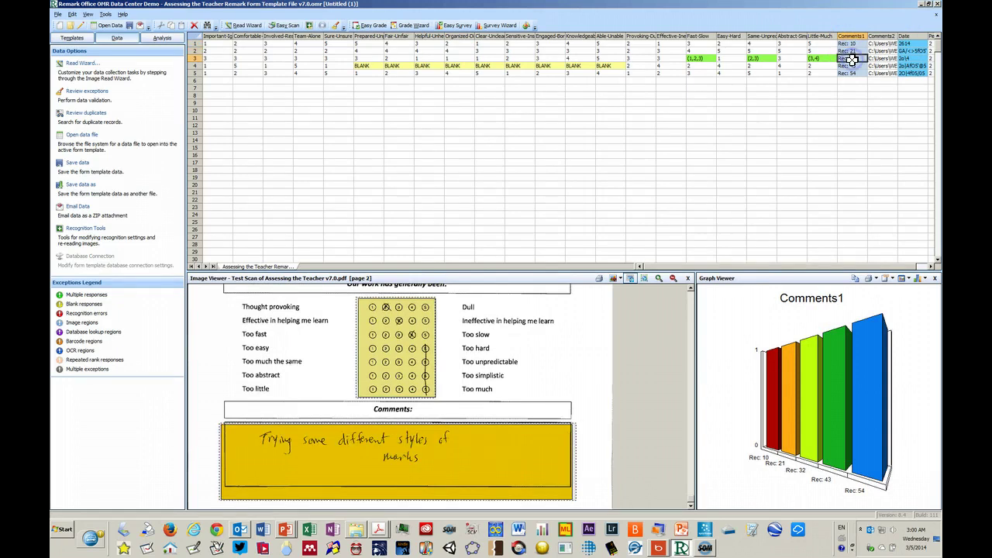
left_click(850, 58)
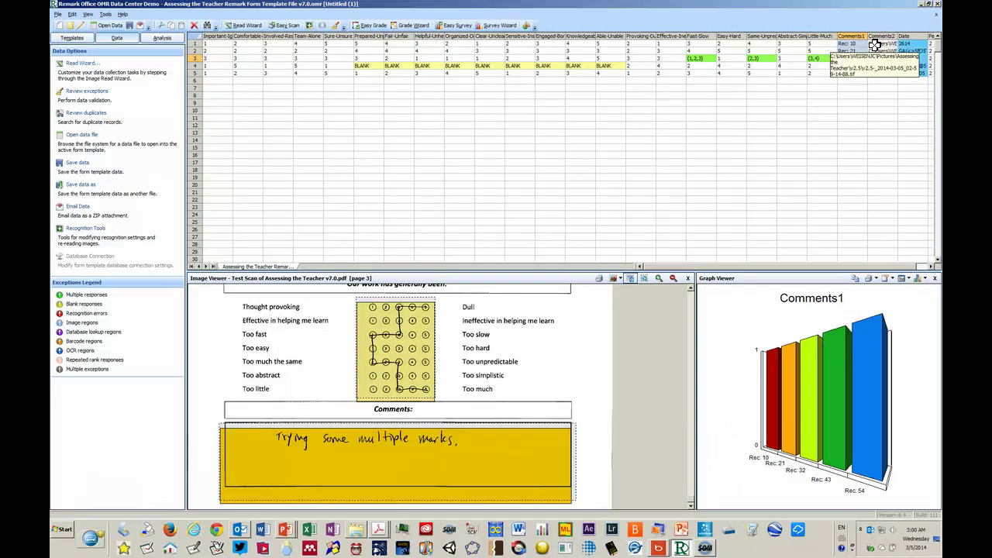
left_click(874, 45)
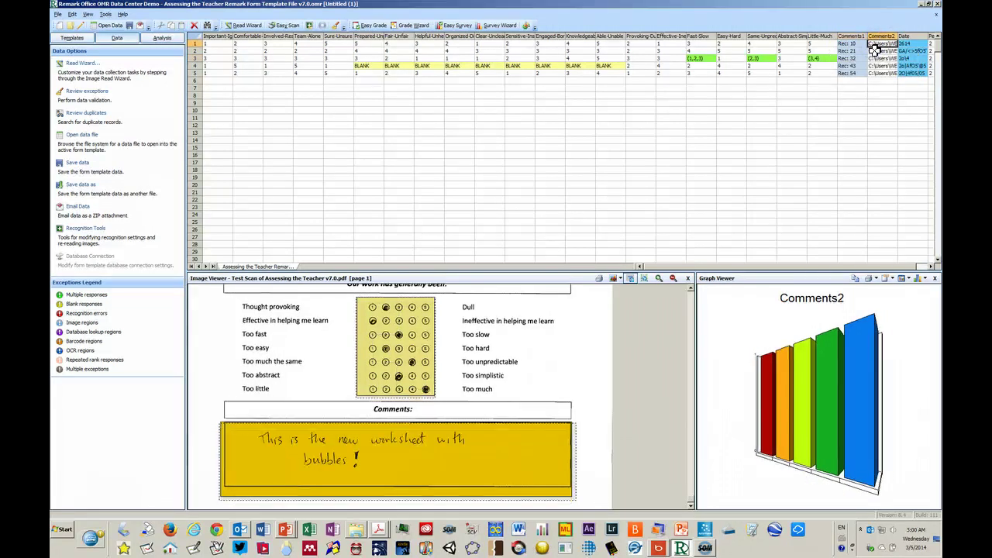
left_click(875, 59)
left_click(875, 67)
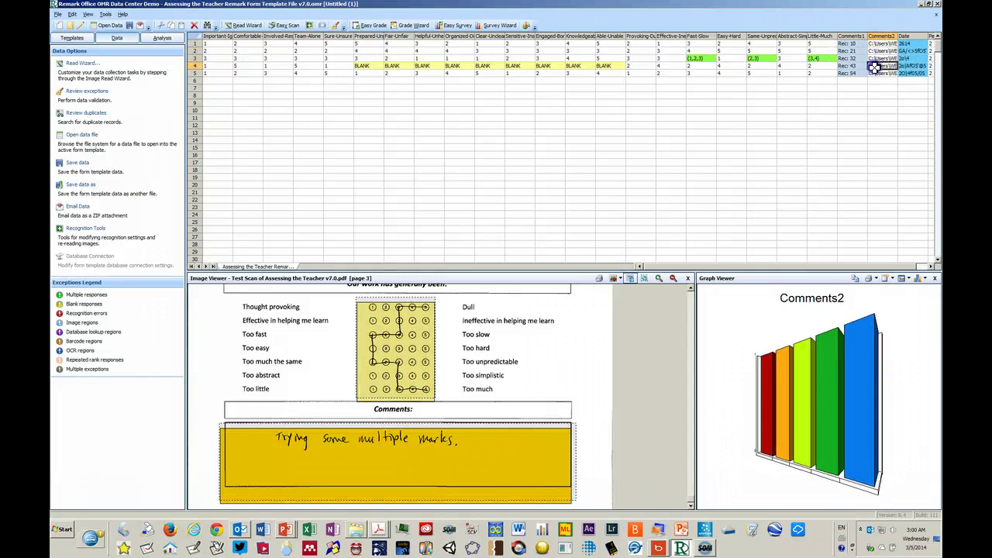
left_click(877, 73)
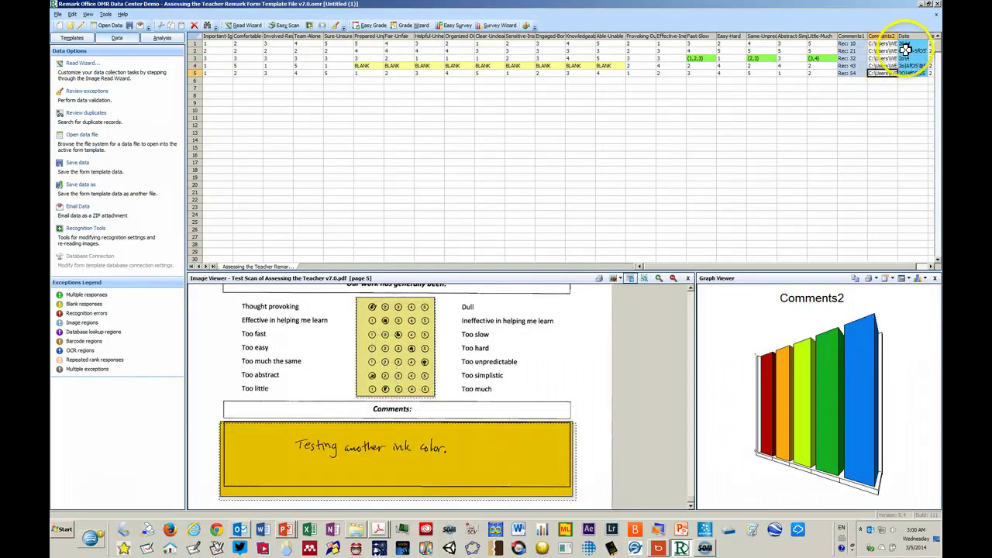
- Check the Date values for records 1–5 and record 3's multiple-response Fast-Slow answer
left_click(905, 45)
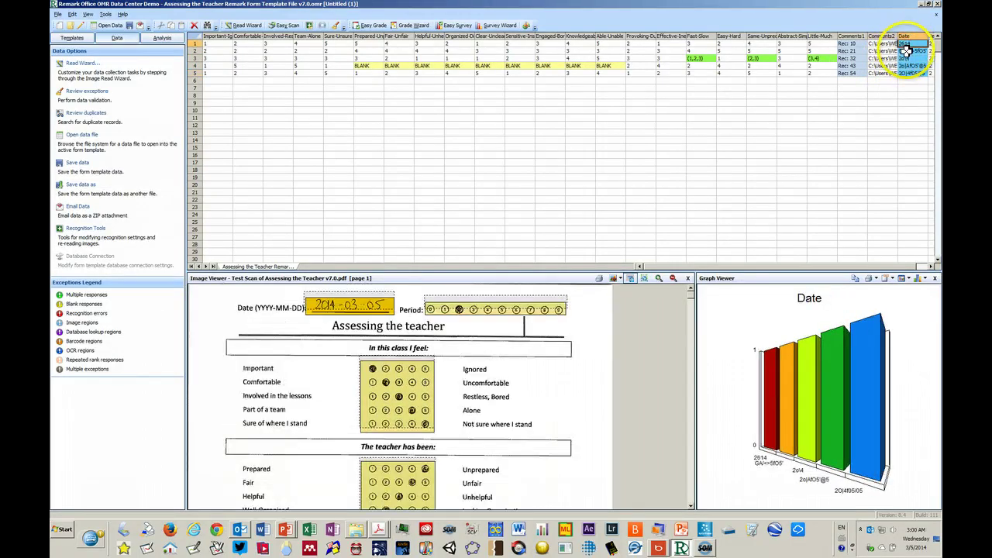
left_click(906, 51)
left_click(905, 58)
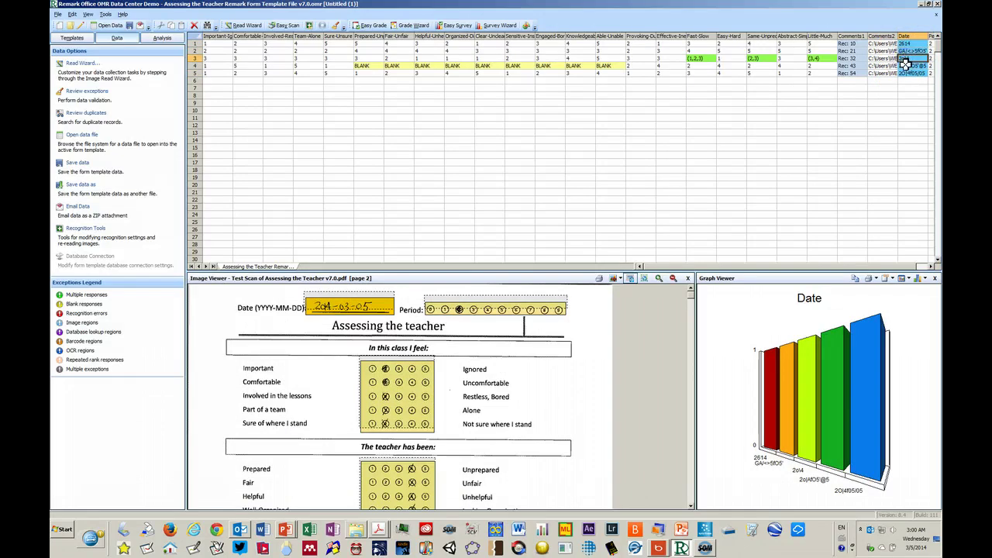
left_click(906, 66)
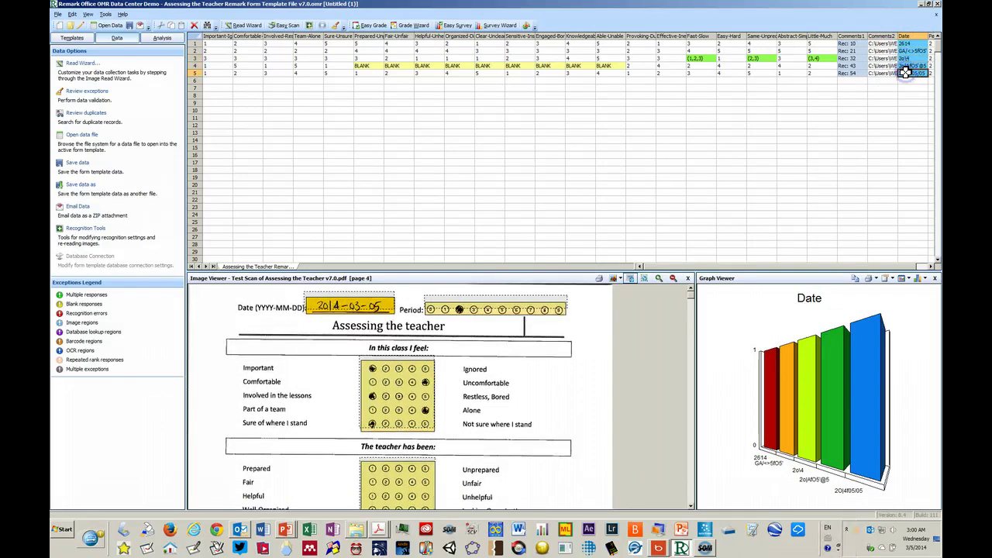
left_click(906, 73)
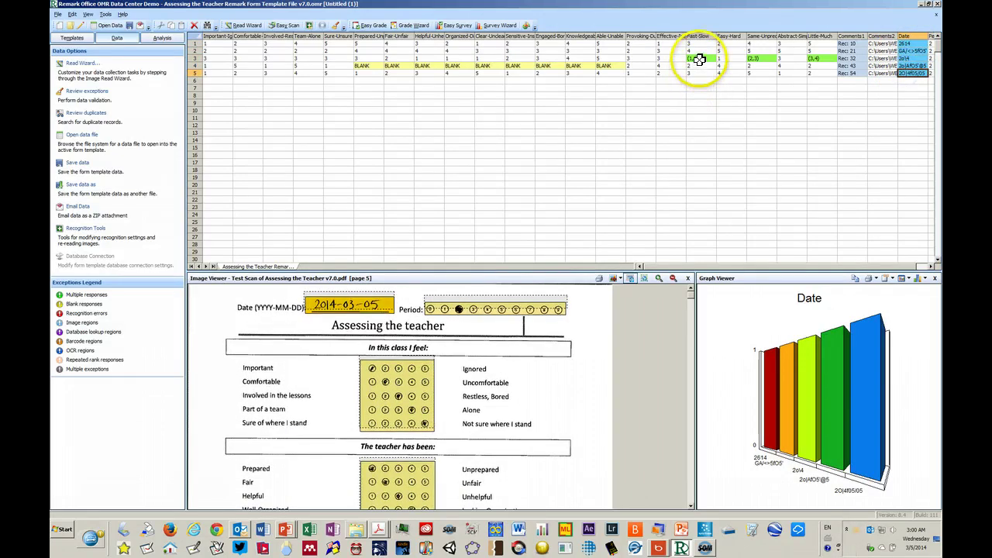
left_click(700, 59)
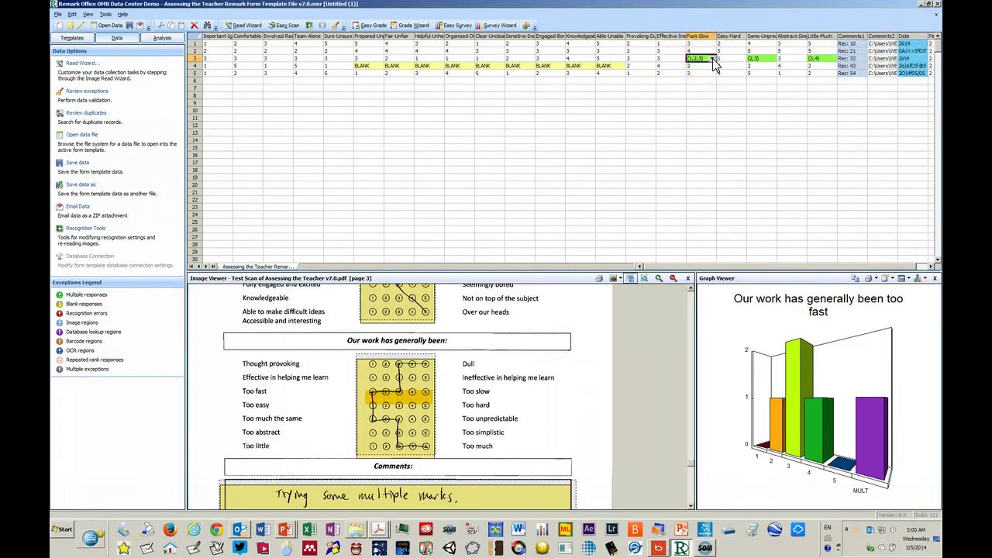
mouse_move(714, 64)
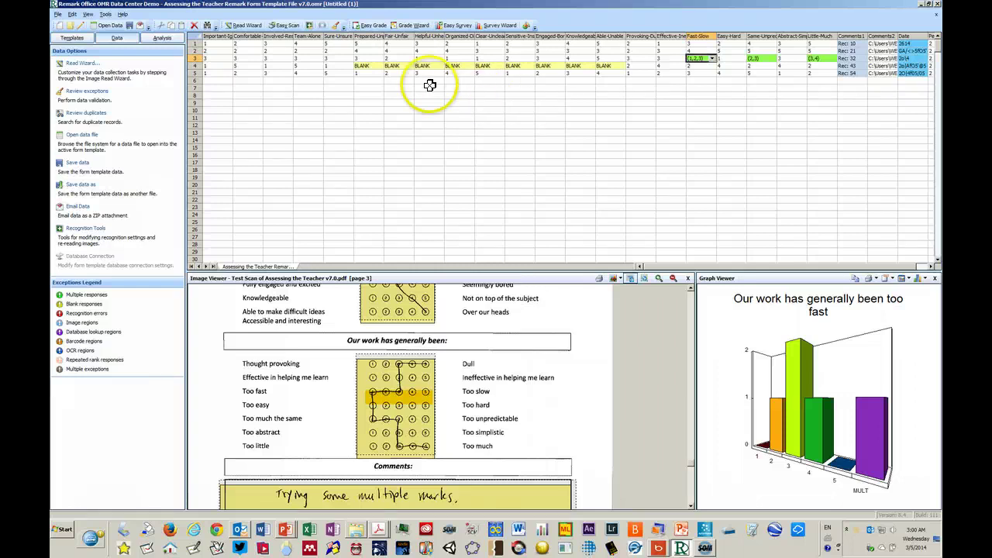
- Review record 4's blank responses from Prepared through Able-Unable against its scan
left_click(375, 67)
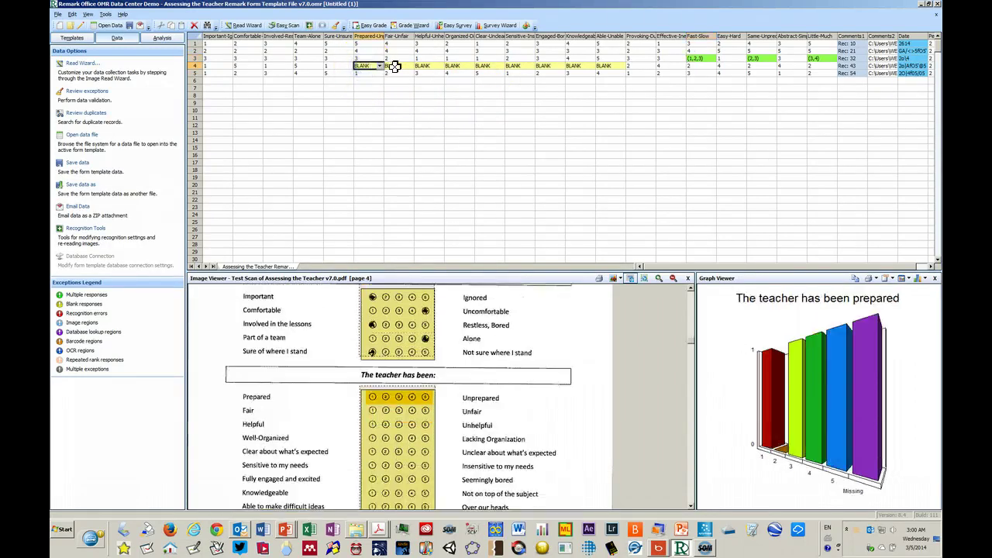
left_click(395, 67)
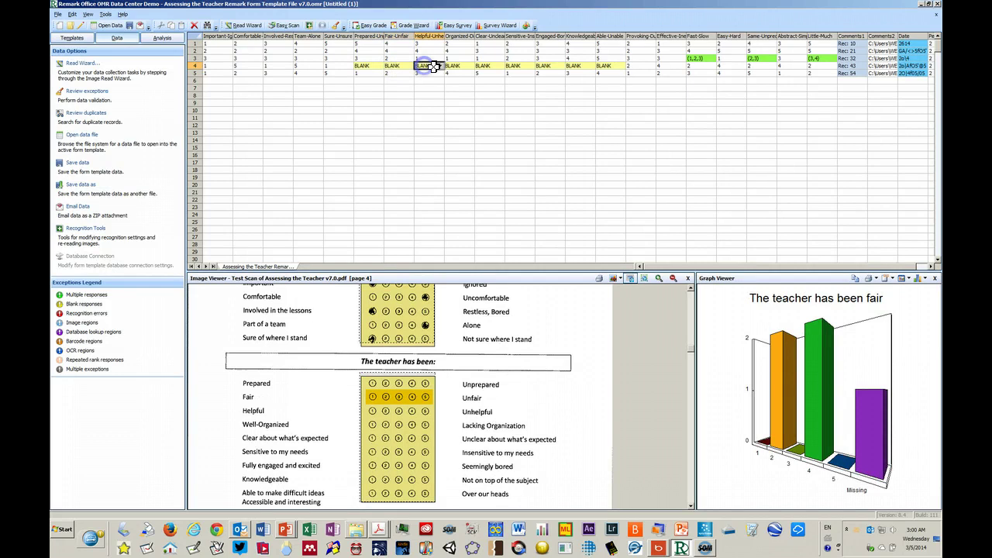
left_click(423, 66)
left_click(454, 67)
left_click(491, 67)
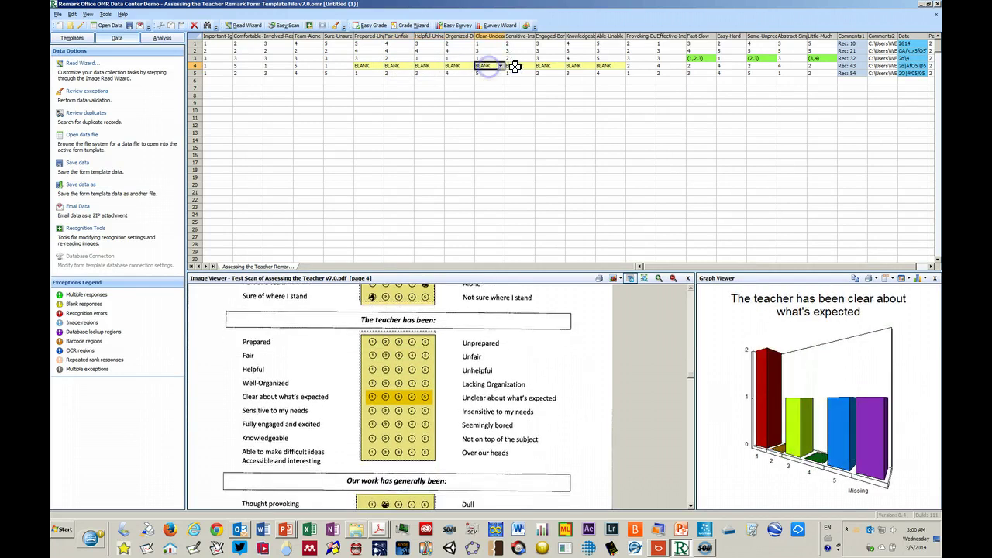
left_click(520, 67)
left_click(550, 65)
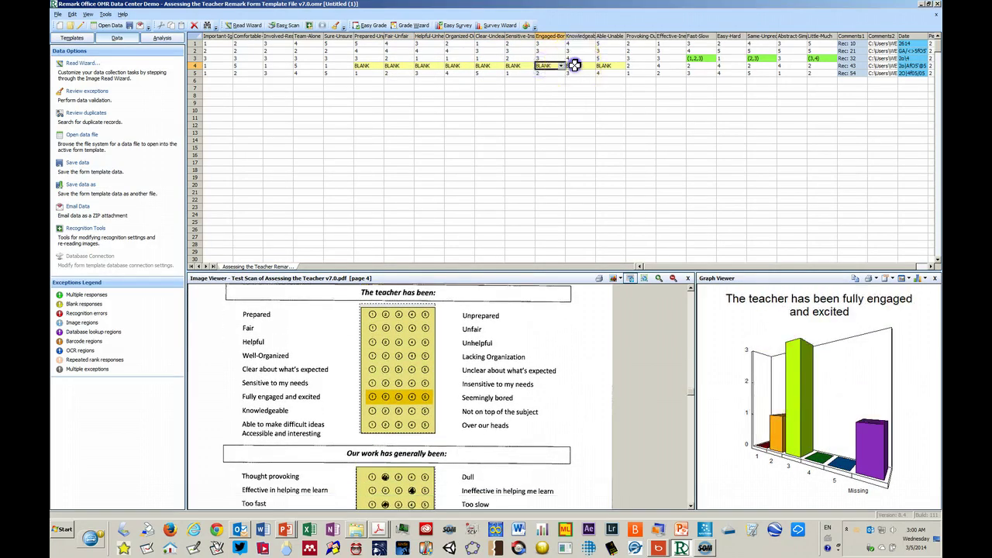
left_click(583, 67)
left_click(603, 66)
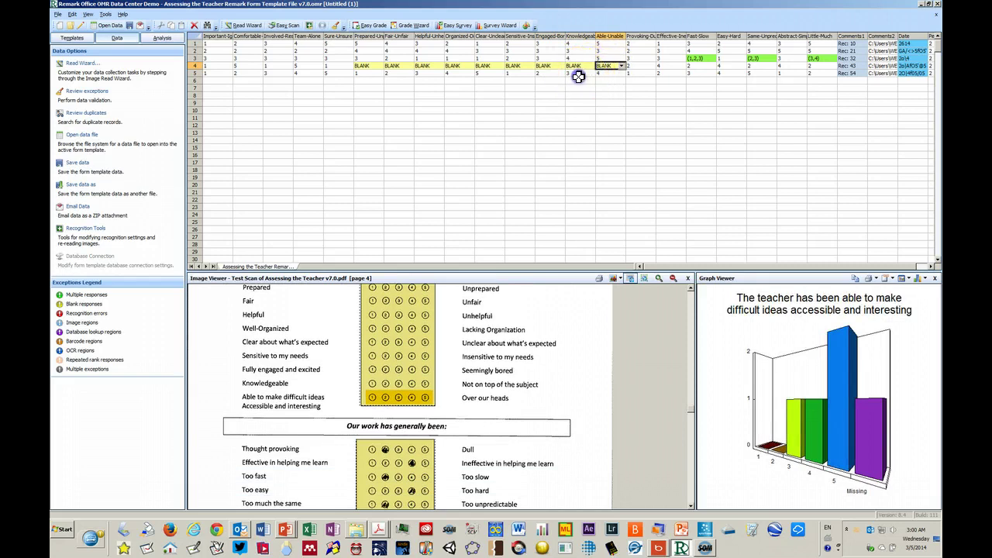
left_click(580, 74)
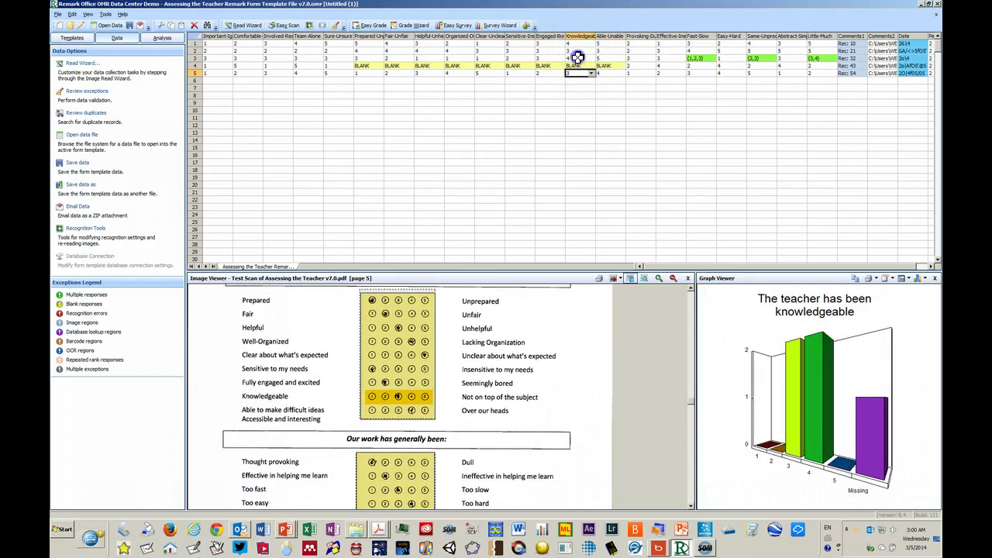
- Verify record 3's Knowledgeable, Engaged, Sensitive and Clear answers on its scanned page
left_click(577, 57)
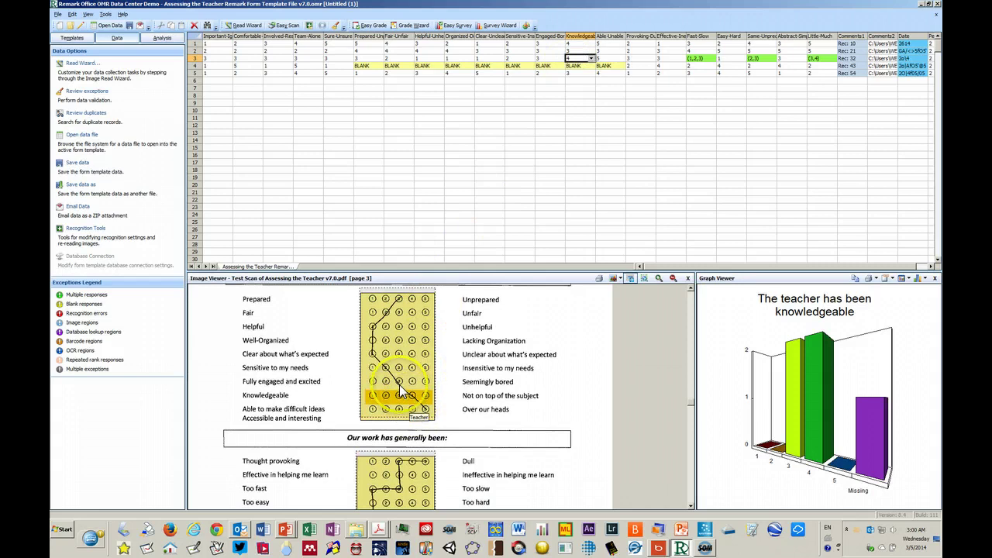
left_click(542, 59)
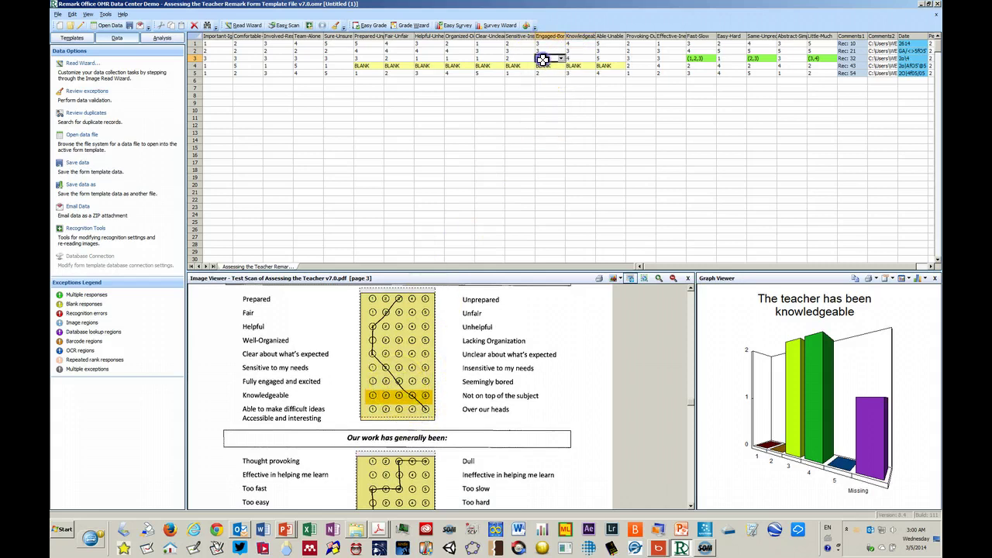
left_click(510, 59)
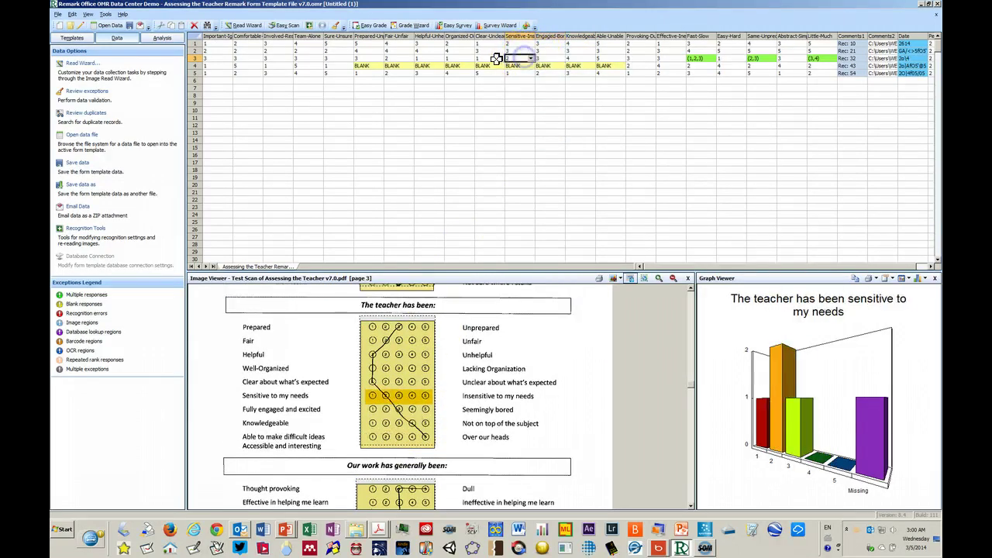
left_click(488, 59)
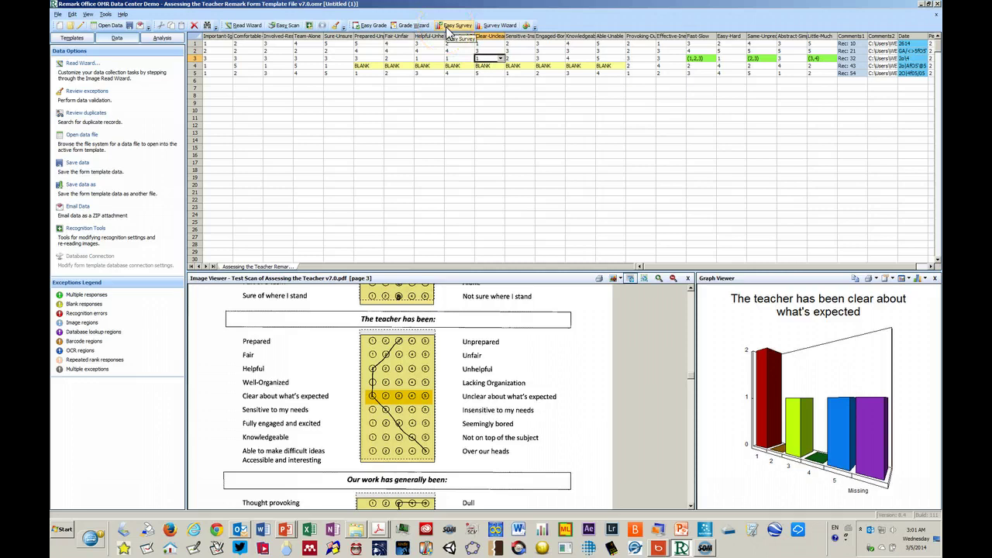
- Launch Easy Survey from the toolbar to open Remark Quick Stats' Report Options
left_click(449, 29)
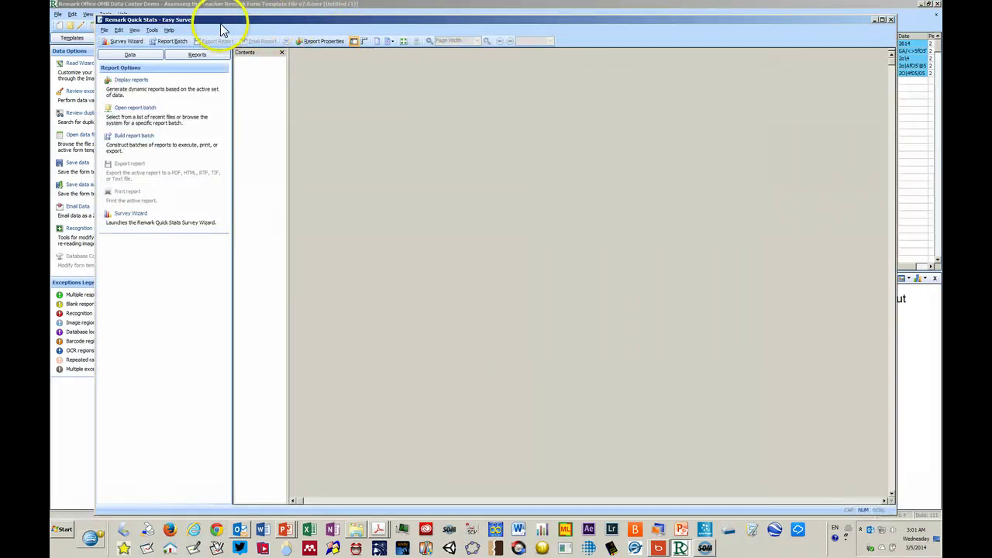
left_click(121, 21)
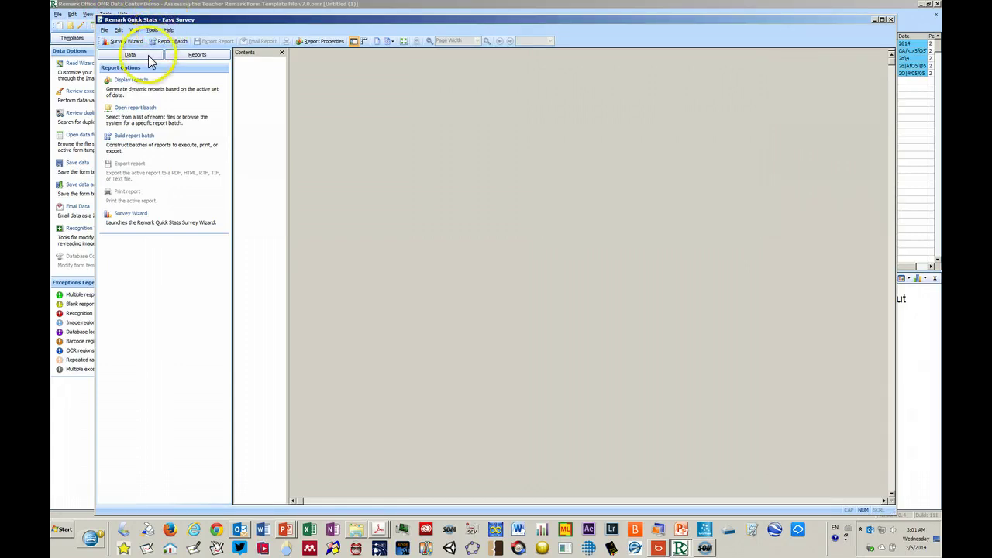
- Display report 202 - Detailed Item Analysis Report and move to page 2
left_click(141, 87)
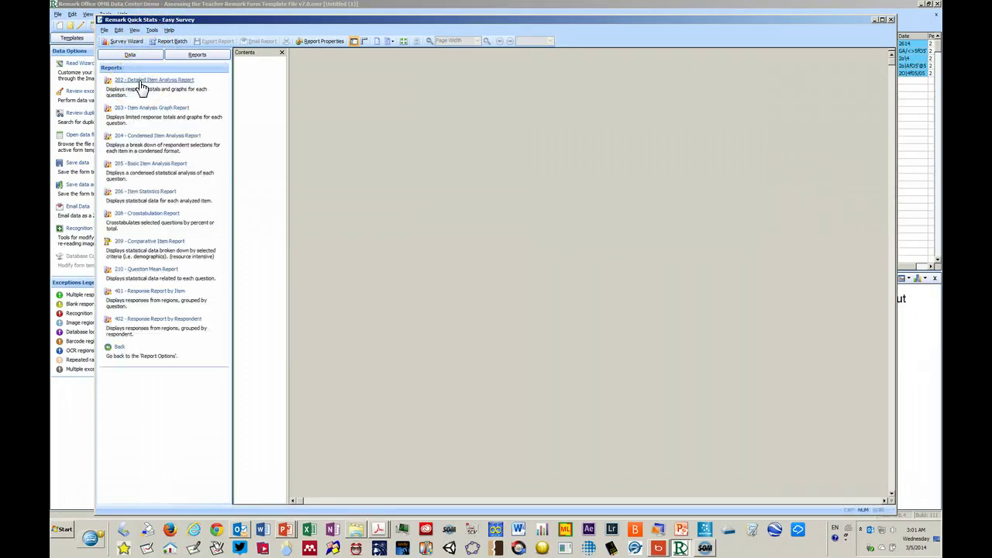
left_click(141, 82)
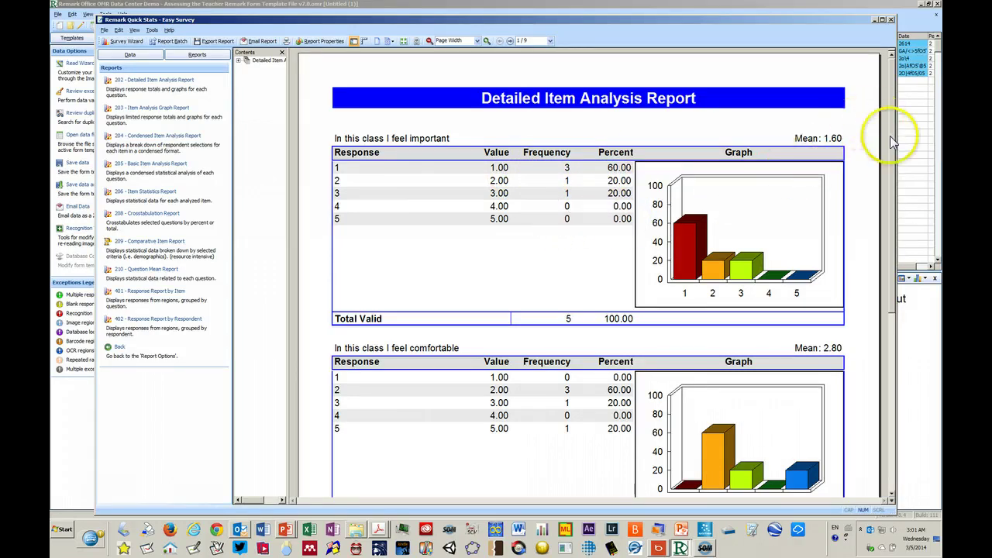
left_click(508, 43)
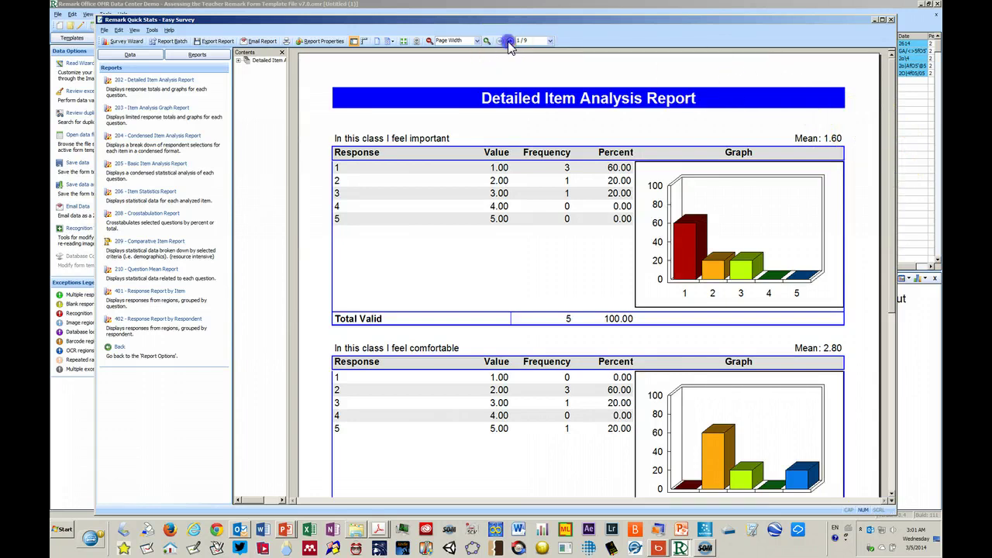
- Page through the report from page 3 to page 9, ending on the Period item
left_click(510, 41)
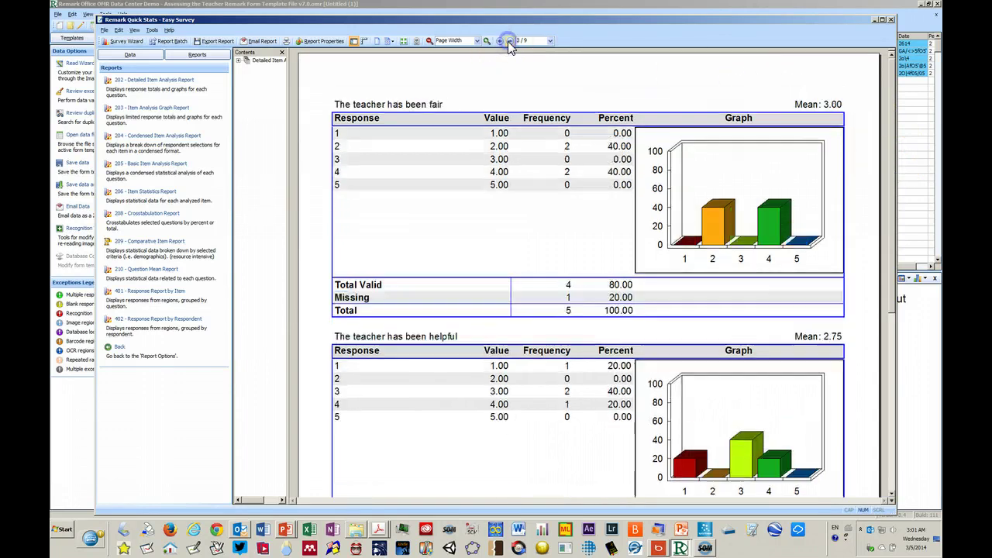
left_click(510, 42)
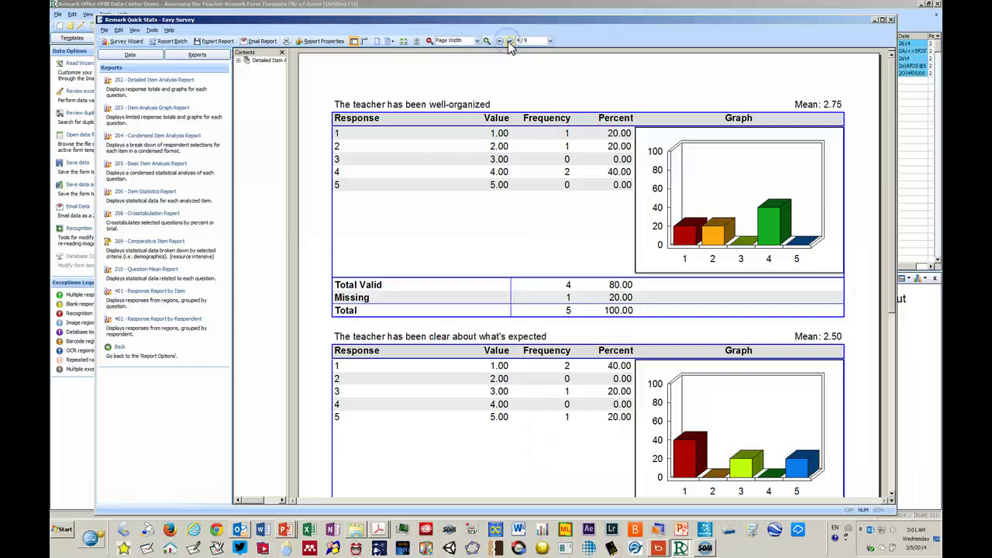
left_click(509, 41)
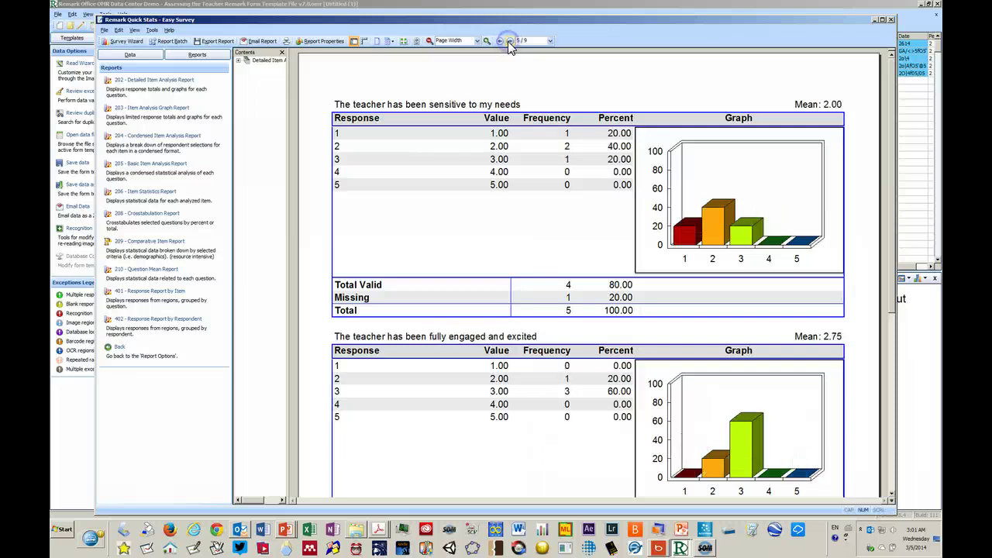
left_click(509, 41)
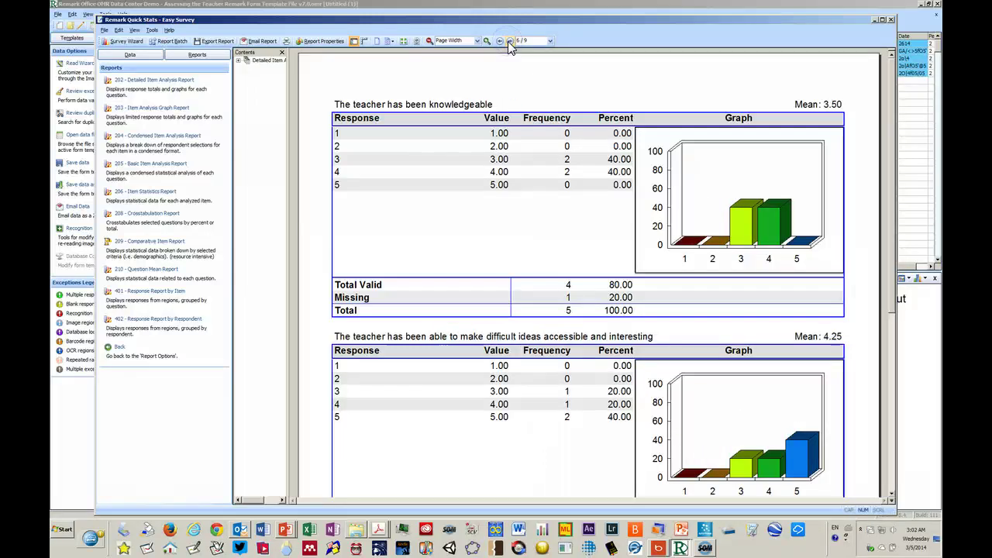
left_click(509, 41)
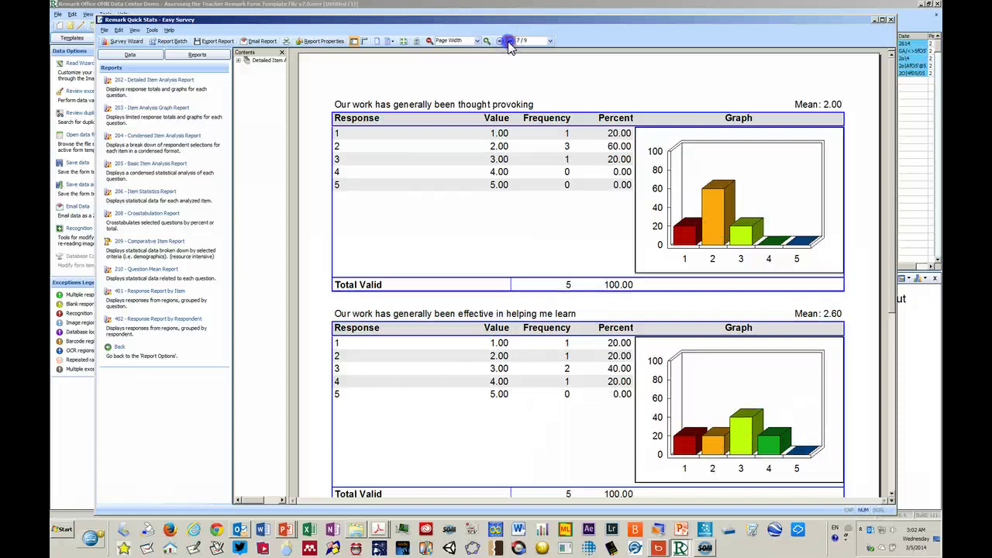
left_click(508, 41)
left_click(508, 41)
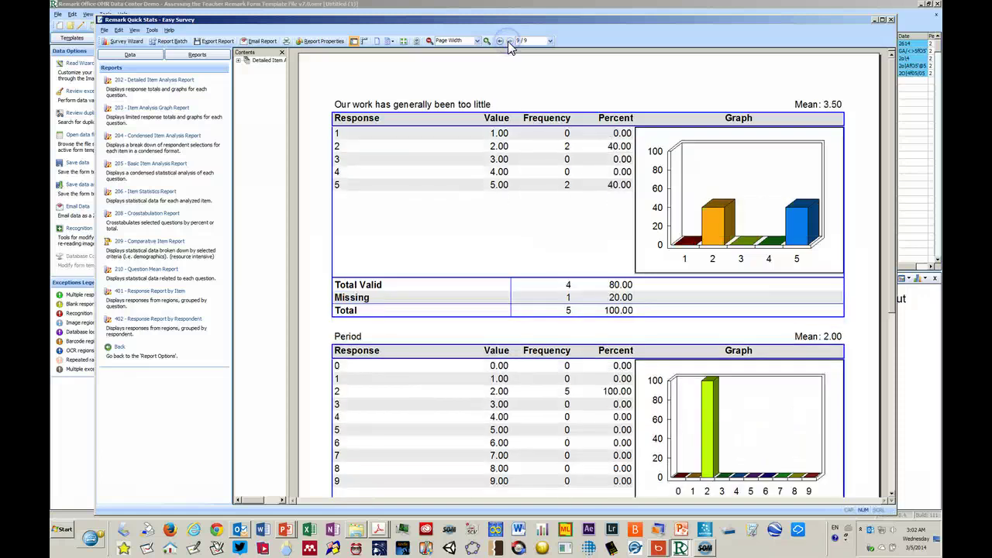
- Generate report 203 Item Analysis Graph and page through to page 2 of 3
left_click(169, 113)
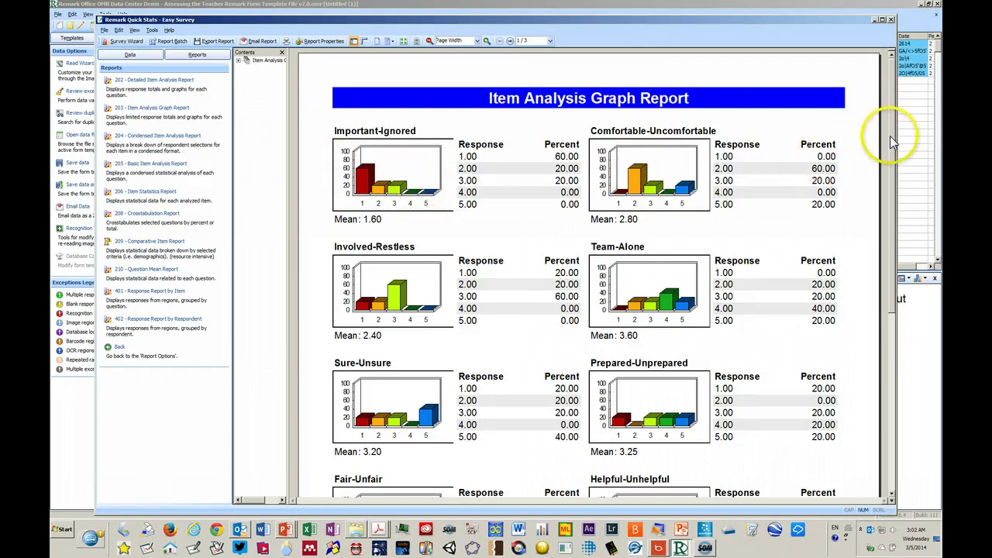
left_click_drag(892, 140, 883, 310)
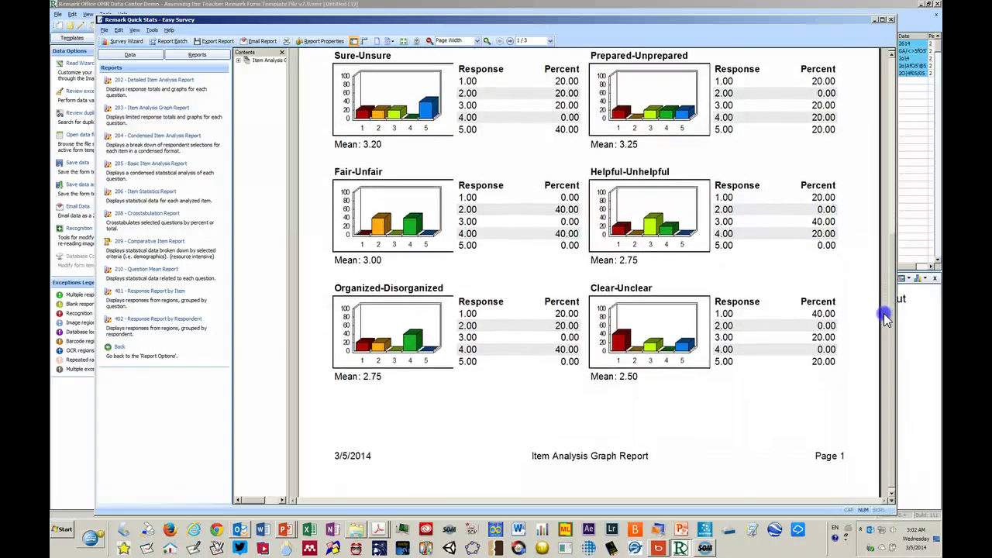
scroll(871, 210, "up", 5)
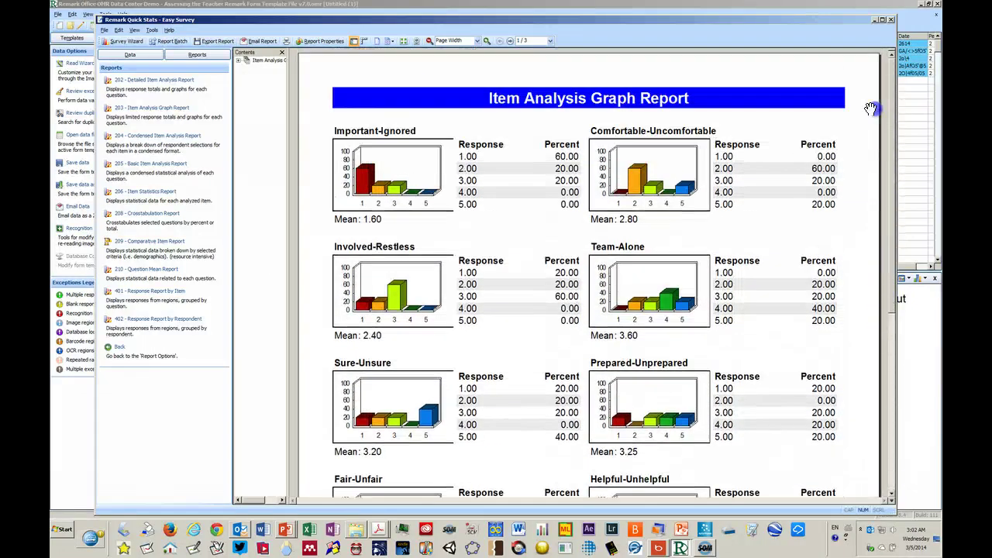
left_click(510, 41)
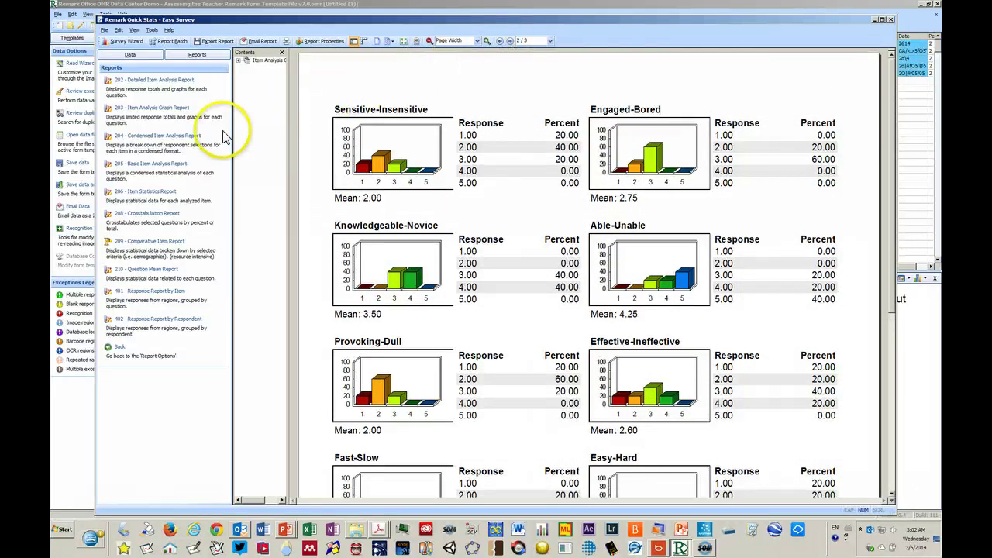
- Generate report 204 Condensed Item Analysis and scroll through its first page
left_click(164, 137)
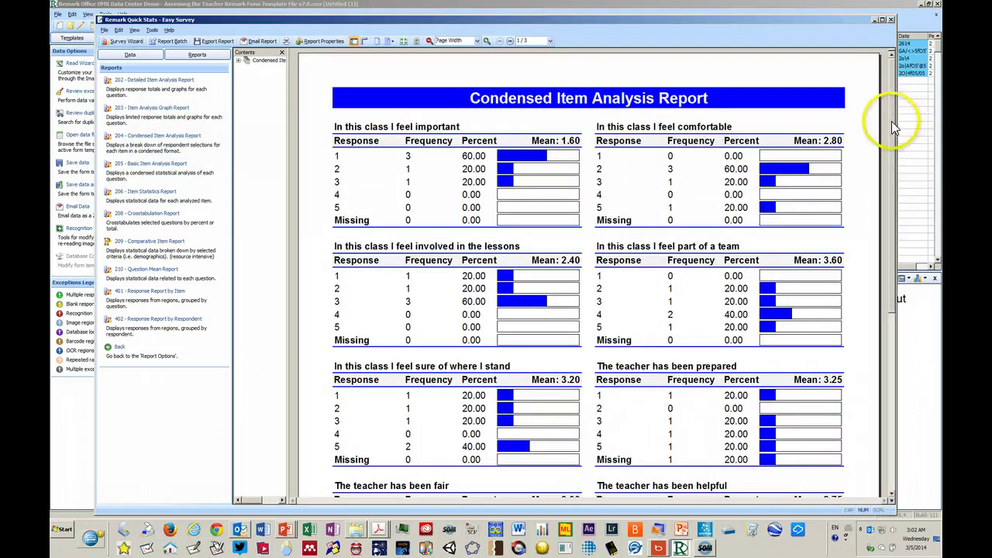
mouse_move(891, 121)
left_mouse_down()
mouse_move(876, 212)
mouse_move(886, 309)
mouse_move(880, 108)
left_mouse_up()
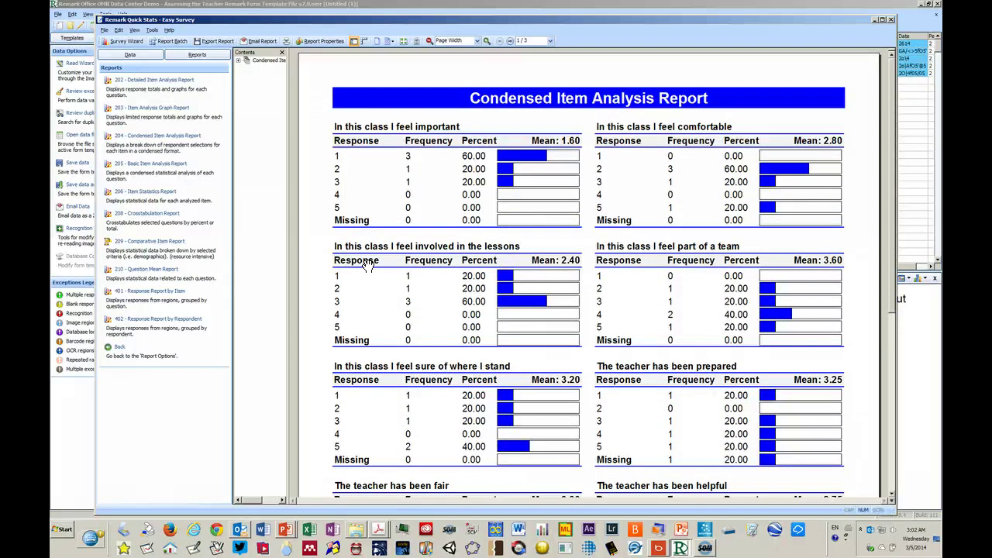
left_click_drag(370, 266, 311, 212)
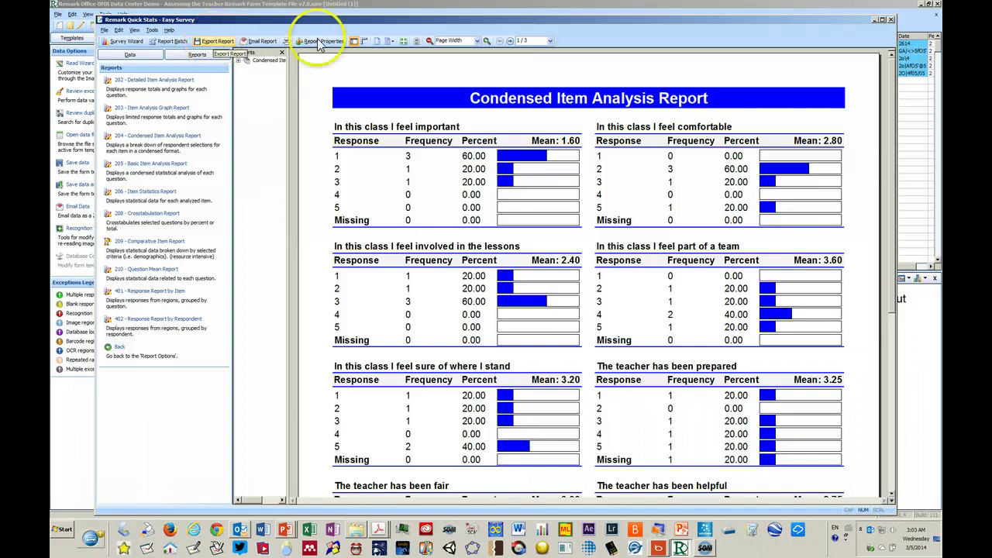
- Close Remark Quick Stats to return to the five-record survey data grid
left_click(890, 21)
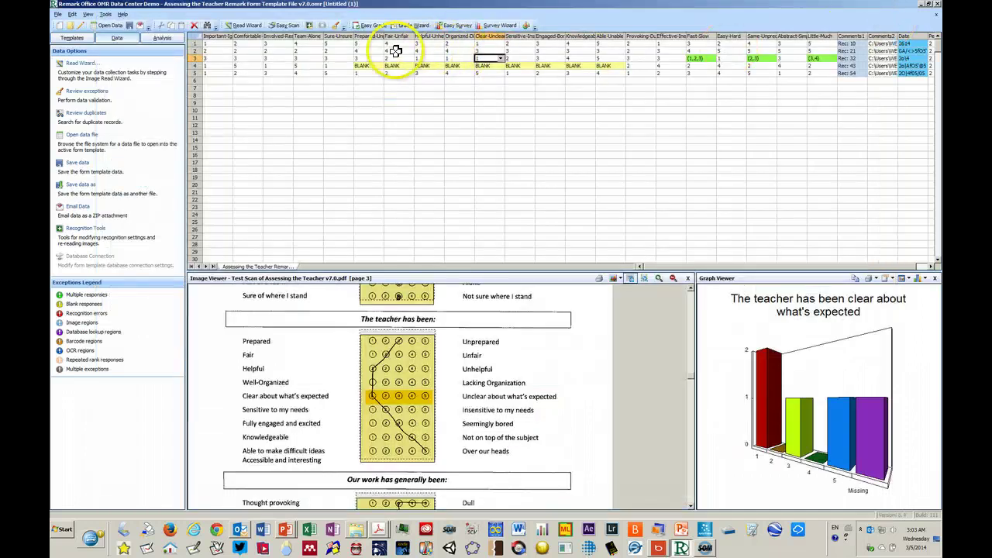